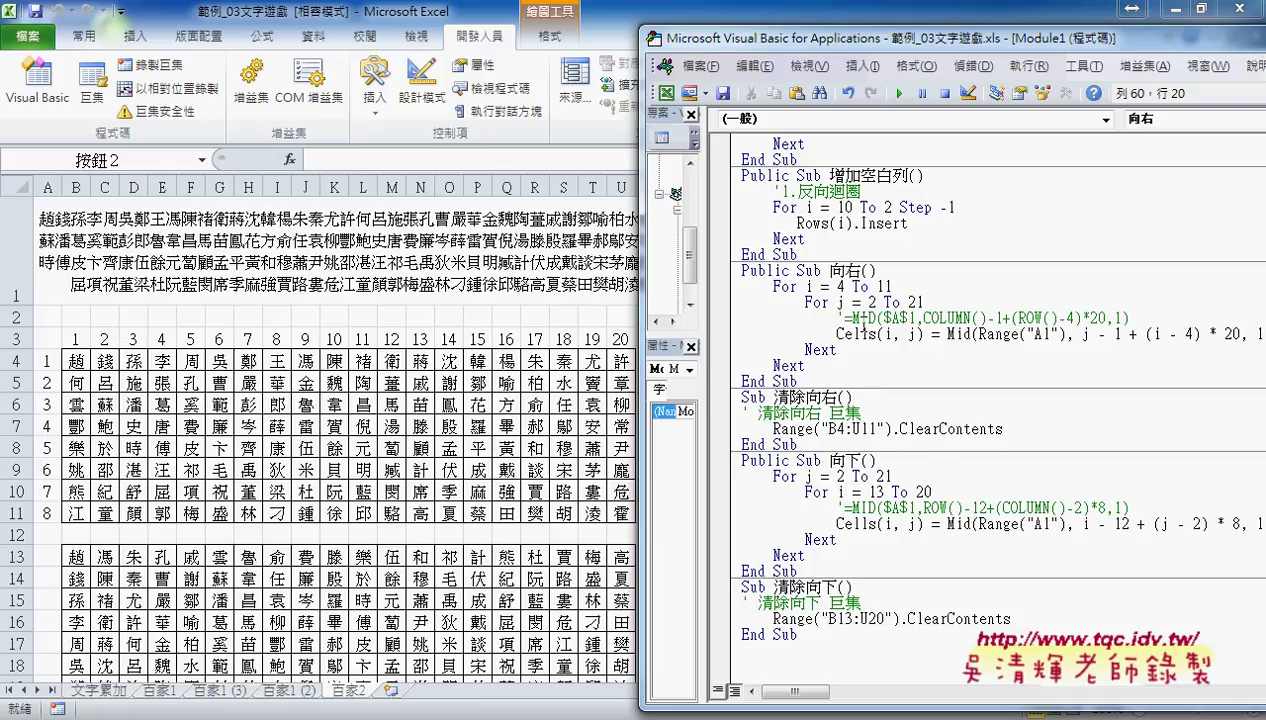
Indent the '=MID($A$1,COLUMN()-1+(ROW()-4)*20,1) comment line in Sub 向右 so it sits above the Cells statement.
{"action": "left_click_drag", "start_coordinate": [843, 318], "coordinate": [1133, 318]}
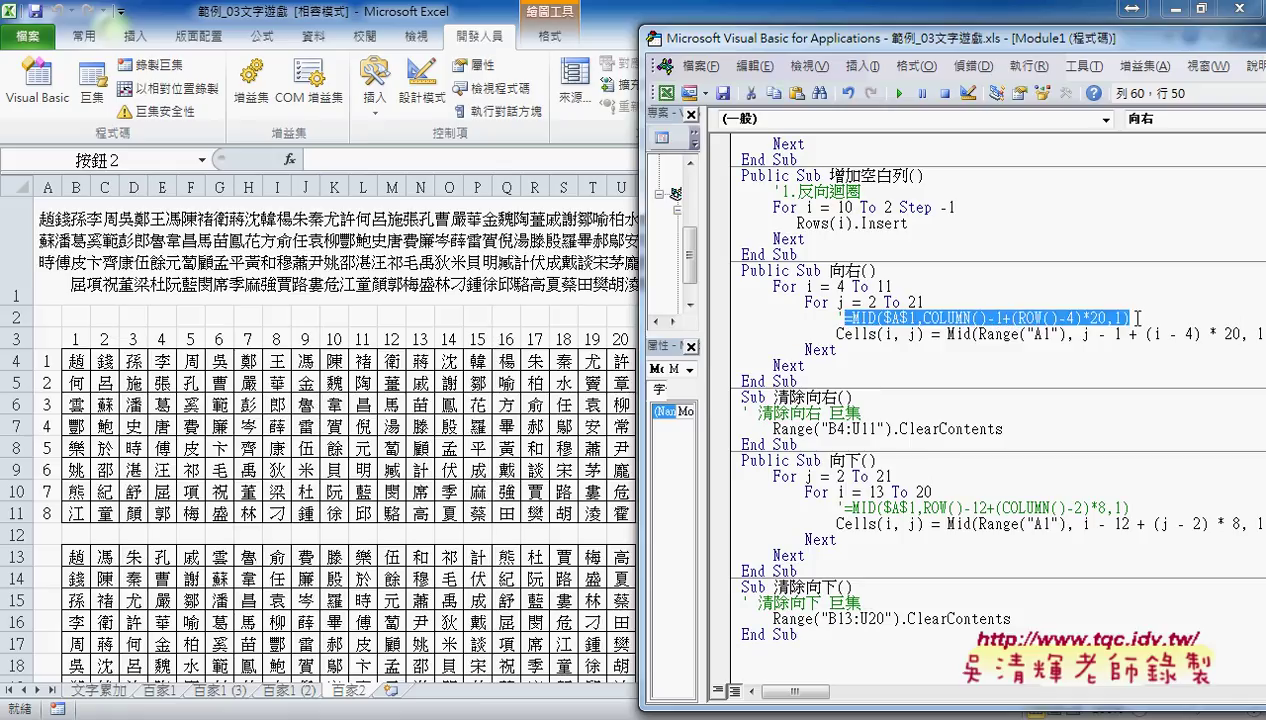
{"action": "left_click", "coordinate": [840, 318]}
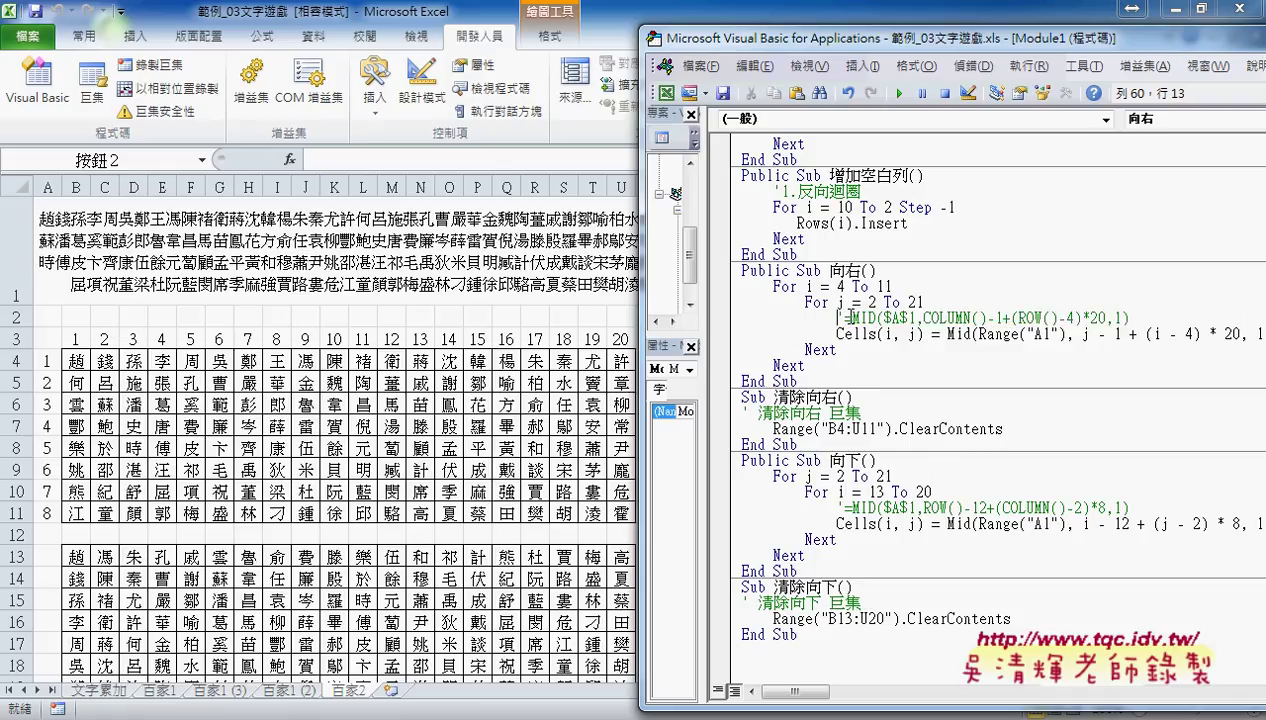
{"action": "key", "text": "Tab"}
{"action": "key", "text": "Tab"}
{"action": "key", "text": "Tab"}
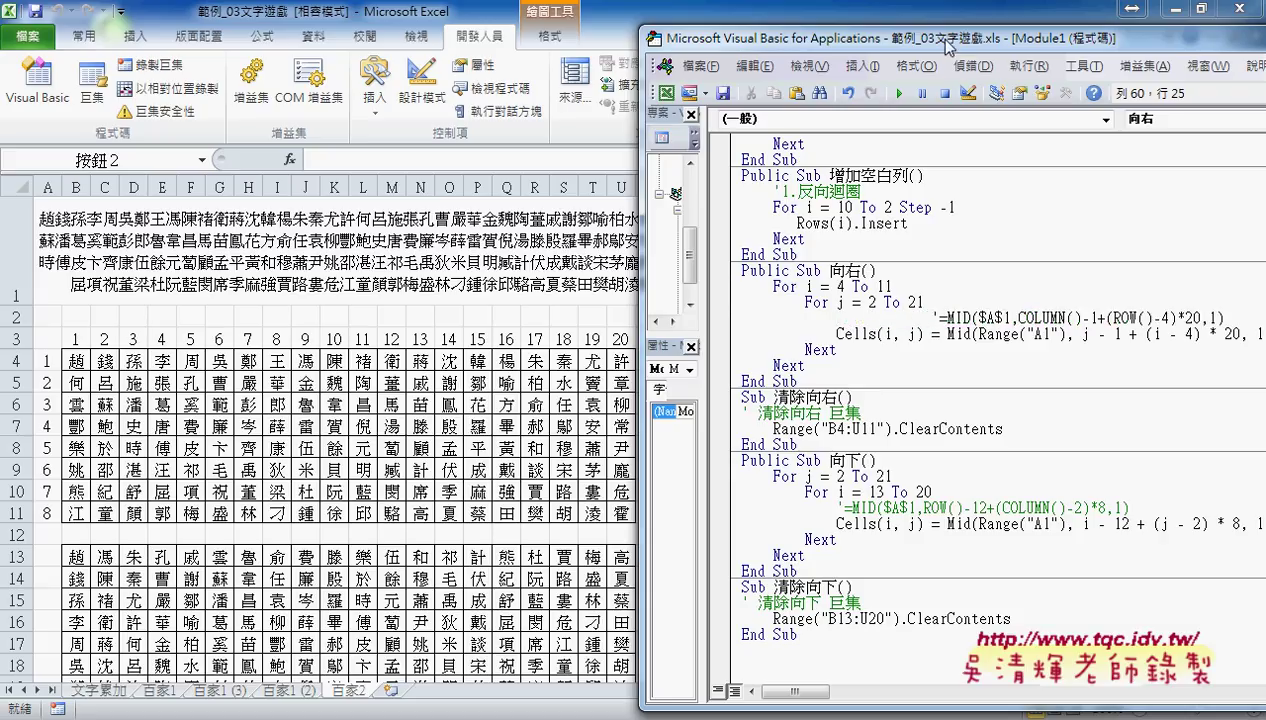
{"action": "left_click_drag", "start_coordinate": [937, 45], "coordinate": [613, 45]}
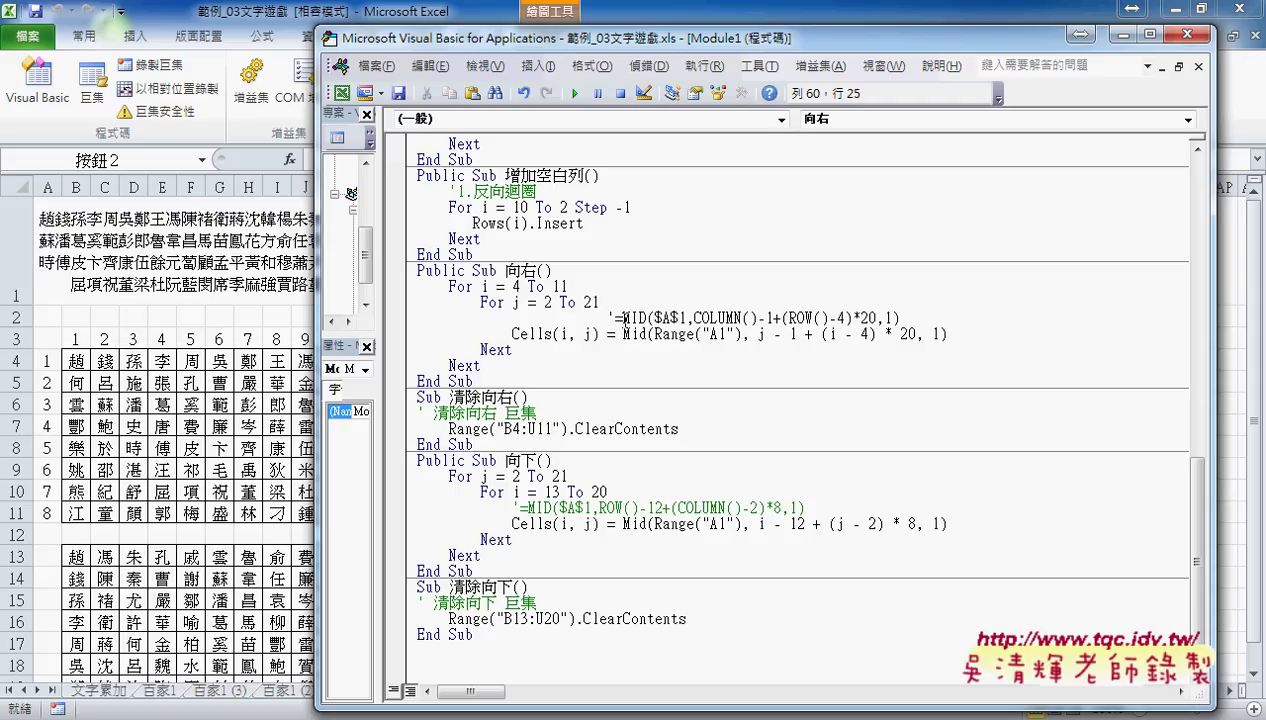
{"action": "left_click", "coordinate": [629, 333]}
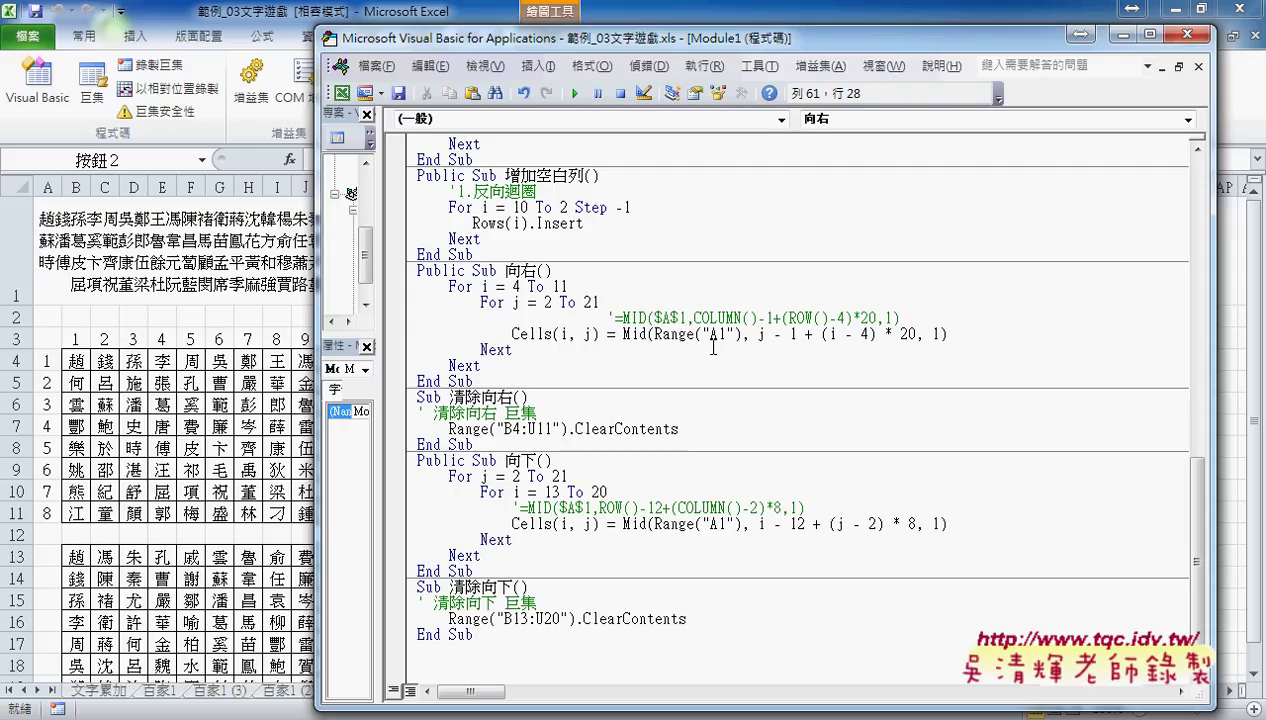
{"action": "left_click_drag", "start_coordinate": [655, 318], "coordinate": [686, 318]}
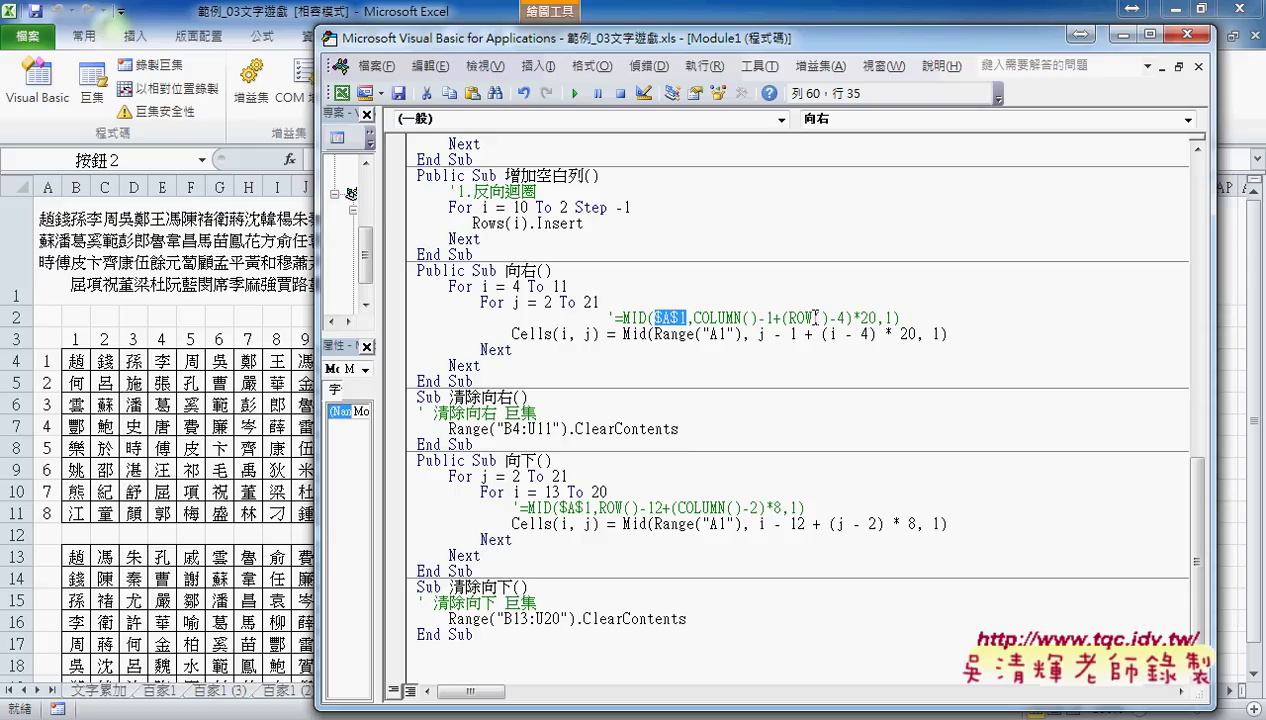
{"action": "left_click_drag", "start_coordinate": [655, 334], "coordinate": [740, 334]}
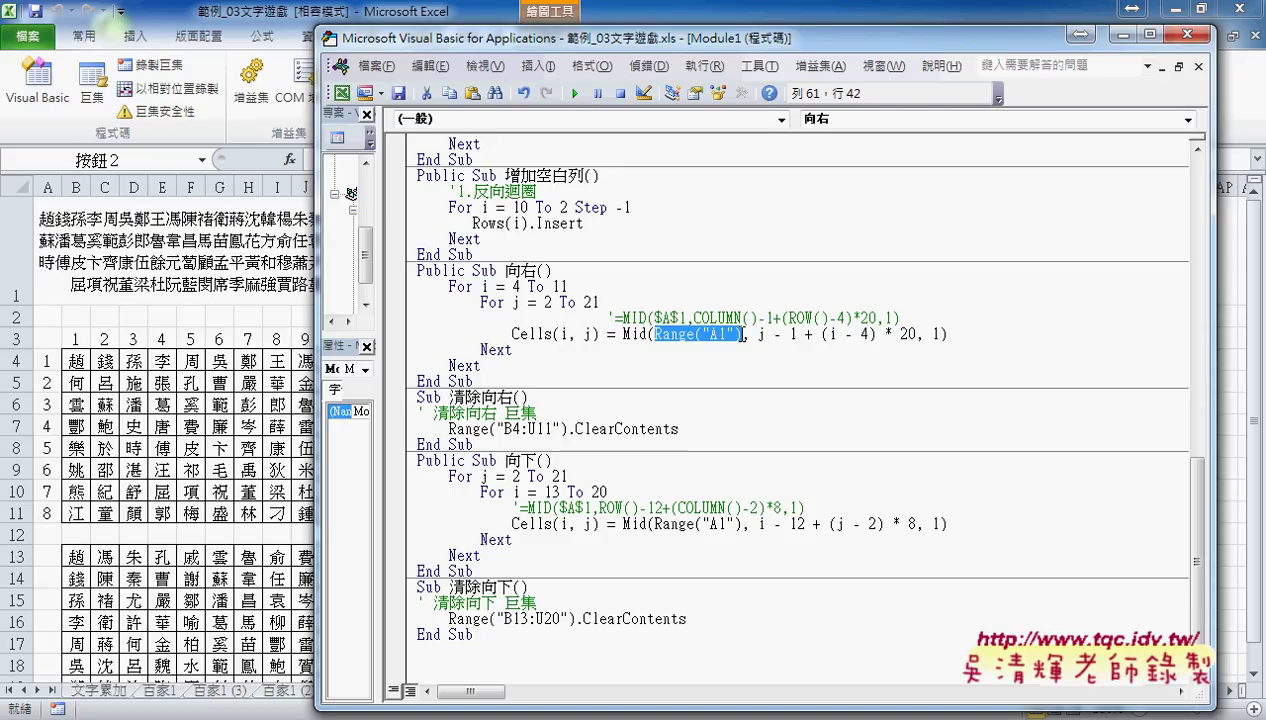
{"action": "left_click_drag", "start_coordinate": [695, 318], "coordinate": [752, 318]}
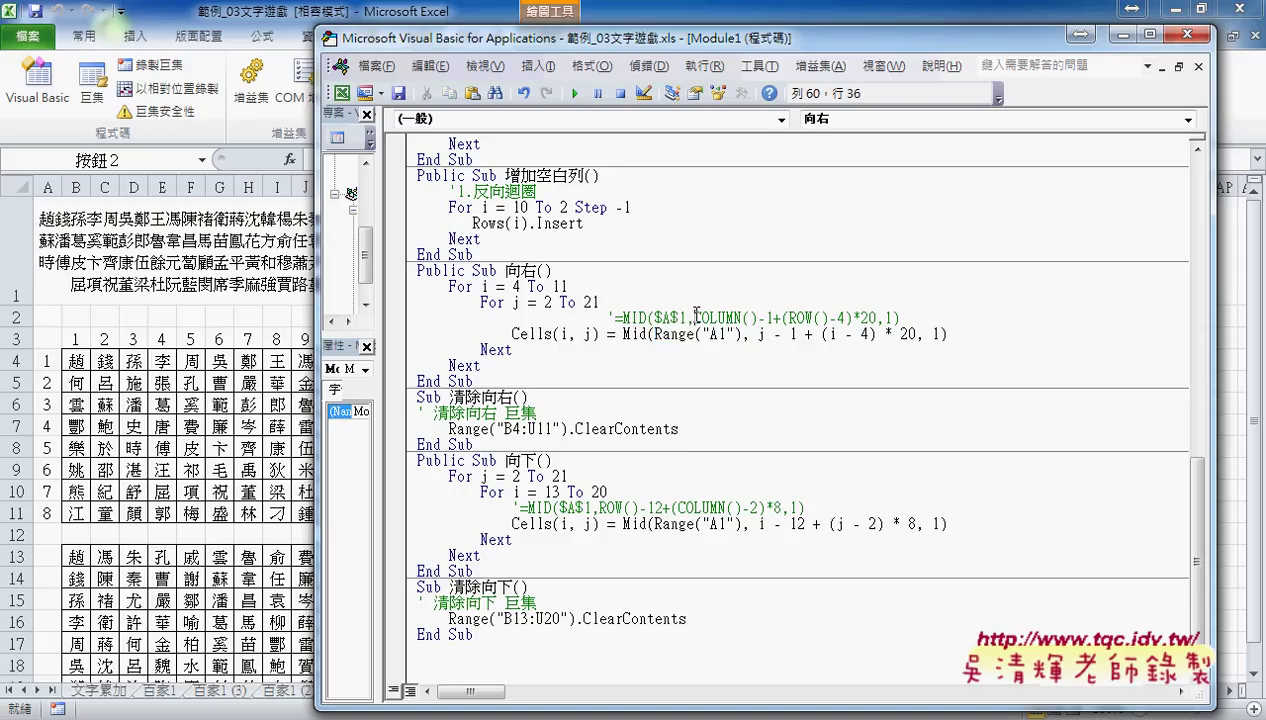
{"action": "left_click", "coordinate": [766, 334]}
{"action": "left_click_drag", "start_coordinate": [758, 318], "coordinate": [695, 318]}
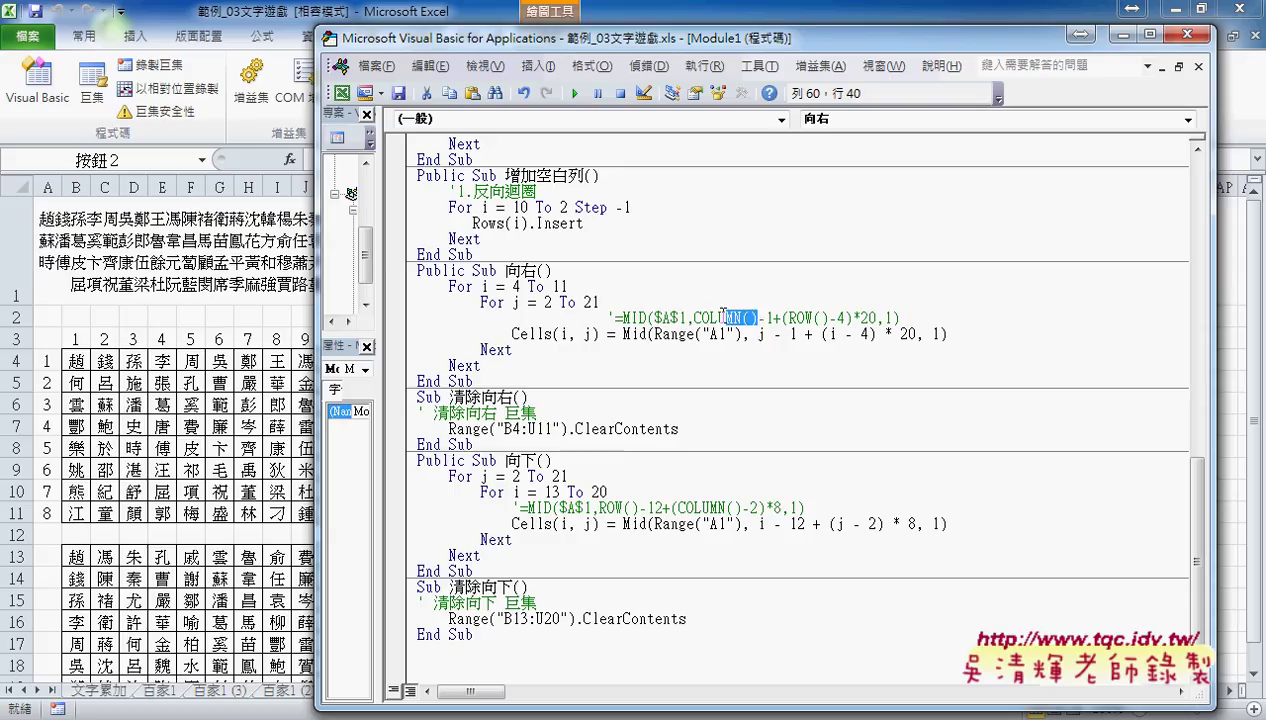
{"action": "left_click", "coordinate": [757, 318]}
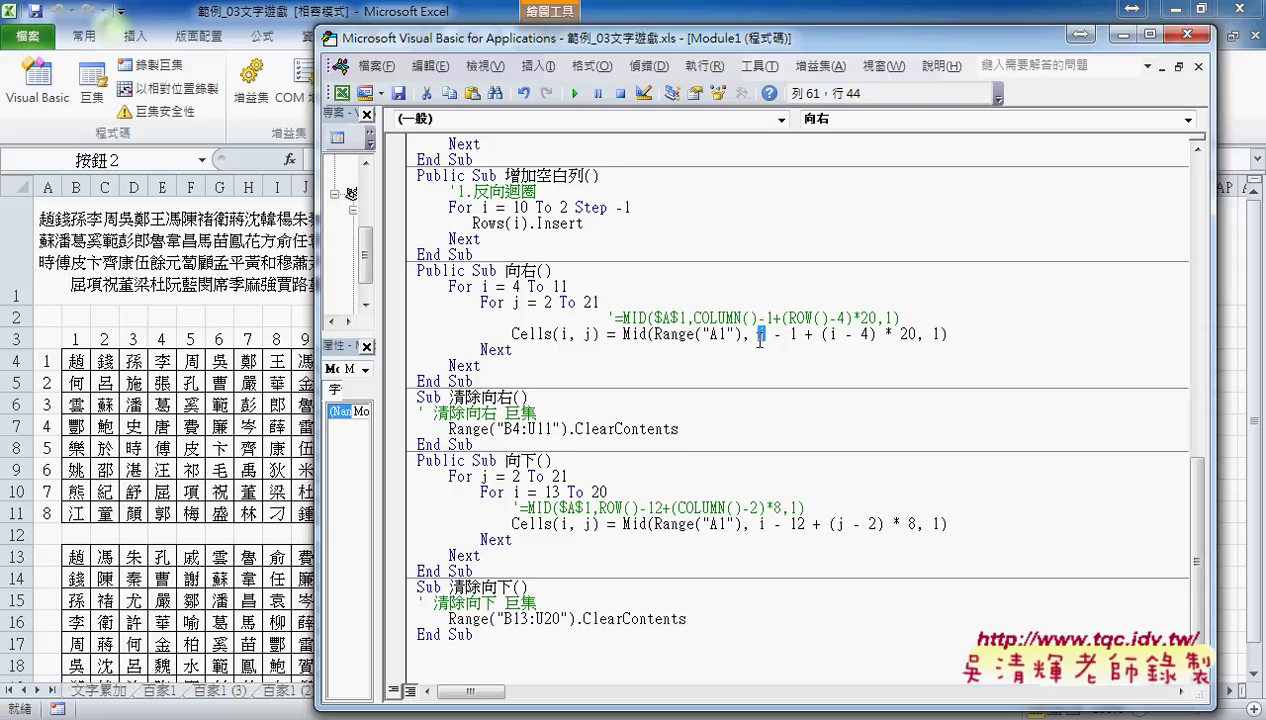
{"action": "type", "text": "-"}
{"action": "left_click", "coordinate": [788, 334]}
{"action": "left_click_drag", "start_coordinate": [789, 318], "coordinate": [827, 318]}
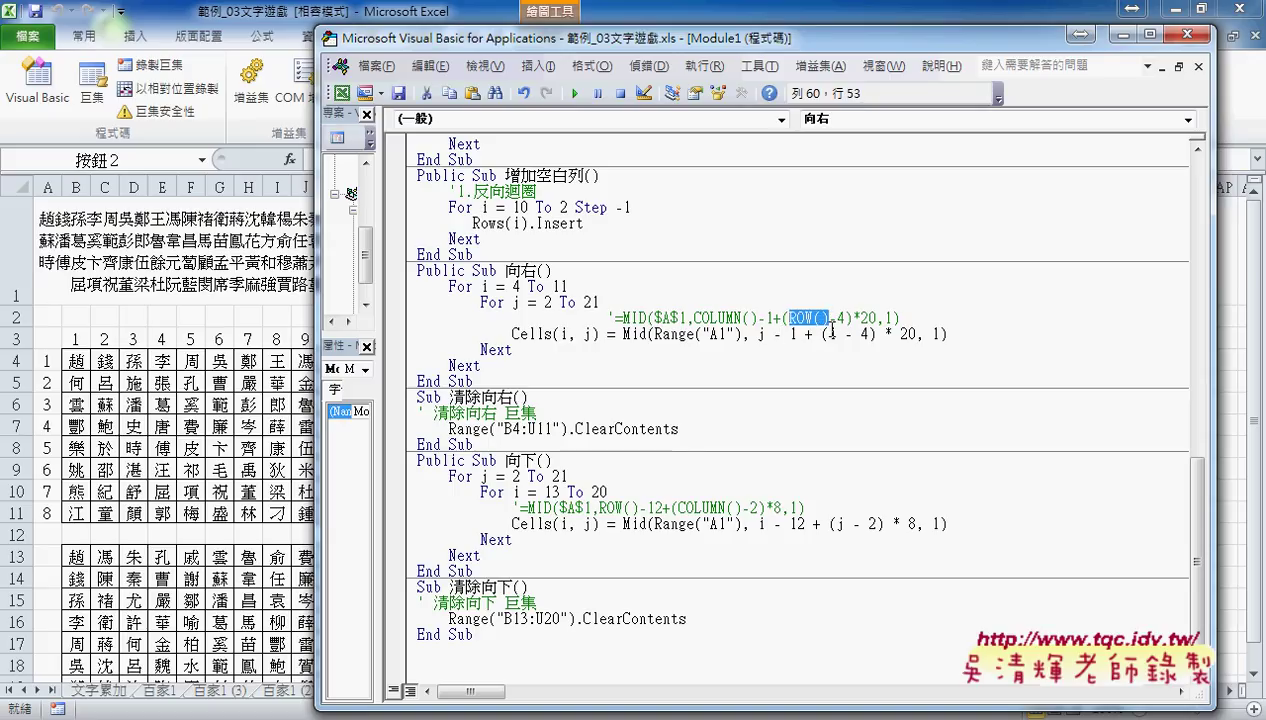
{"action": "double_click", "coordinate": [832, 334]}
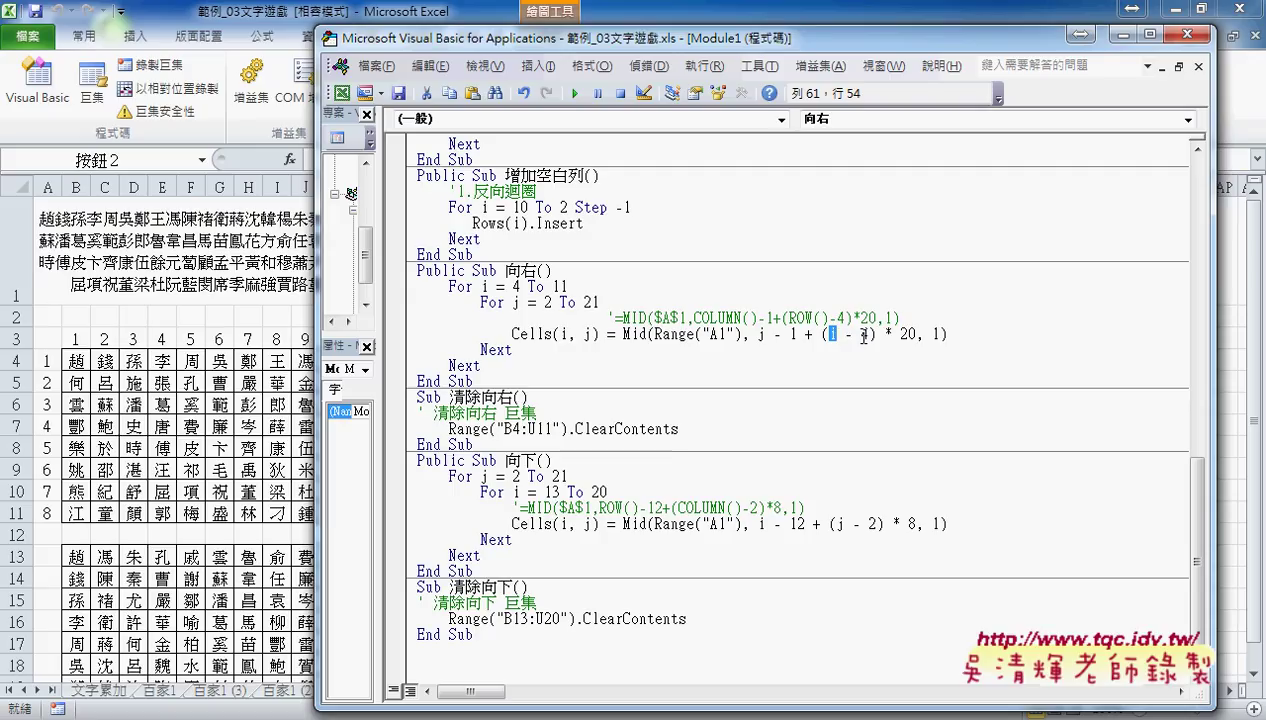
{"action": "left_click_drag", "start_coordinate": [947, 334], "coordinate": [622, 334]}
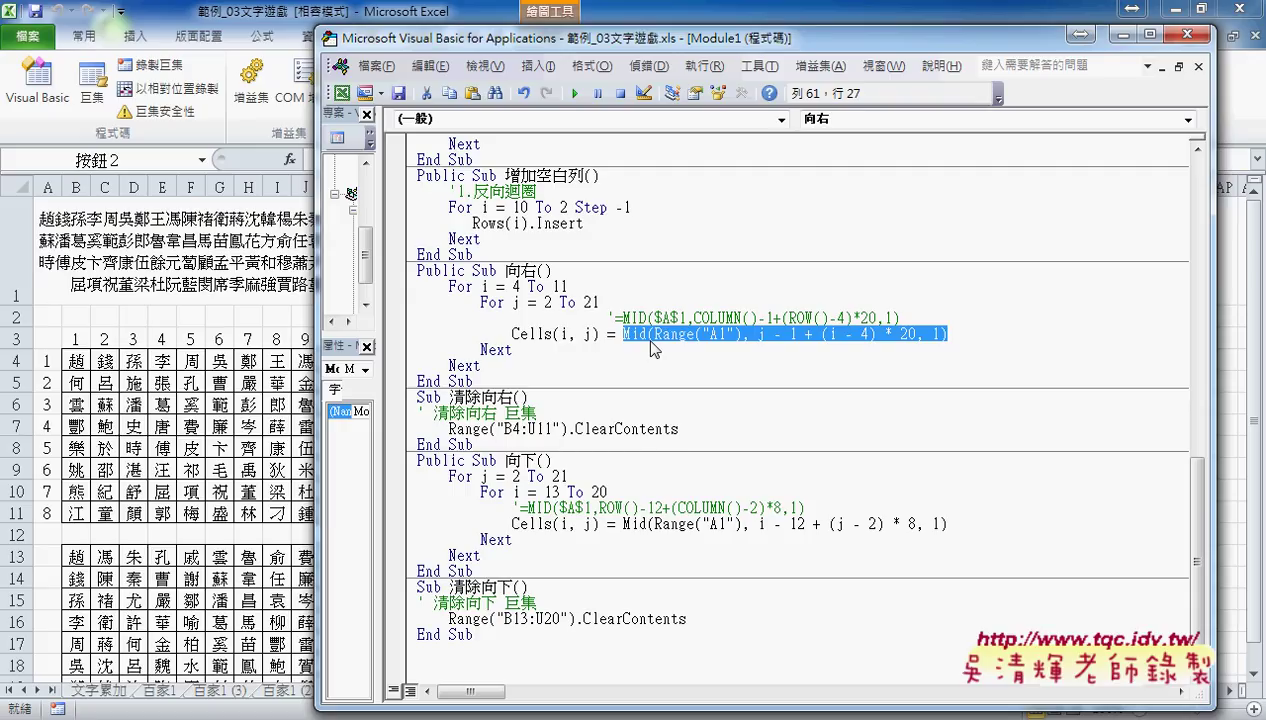
{"action": "mouse_move", "coordinate": [651, 343]}
{"action": "left_mouse_down"}
{"action": "mouse_move", "coordinate": [724, 340]}
{"action": "mouse_move", "coordinate": [746, 324]}
{"action": "mouse_move", "coordinate": [768, 346]}
{"action": "mouse_move", "coordinate": [811, 324]}
{"action": "mouse_move", "coordinate": [843, 347]}
{"action": "left_mouse_up"}
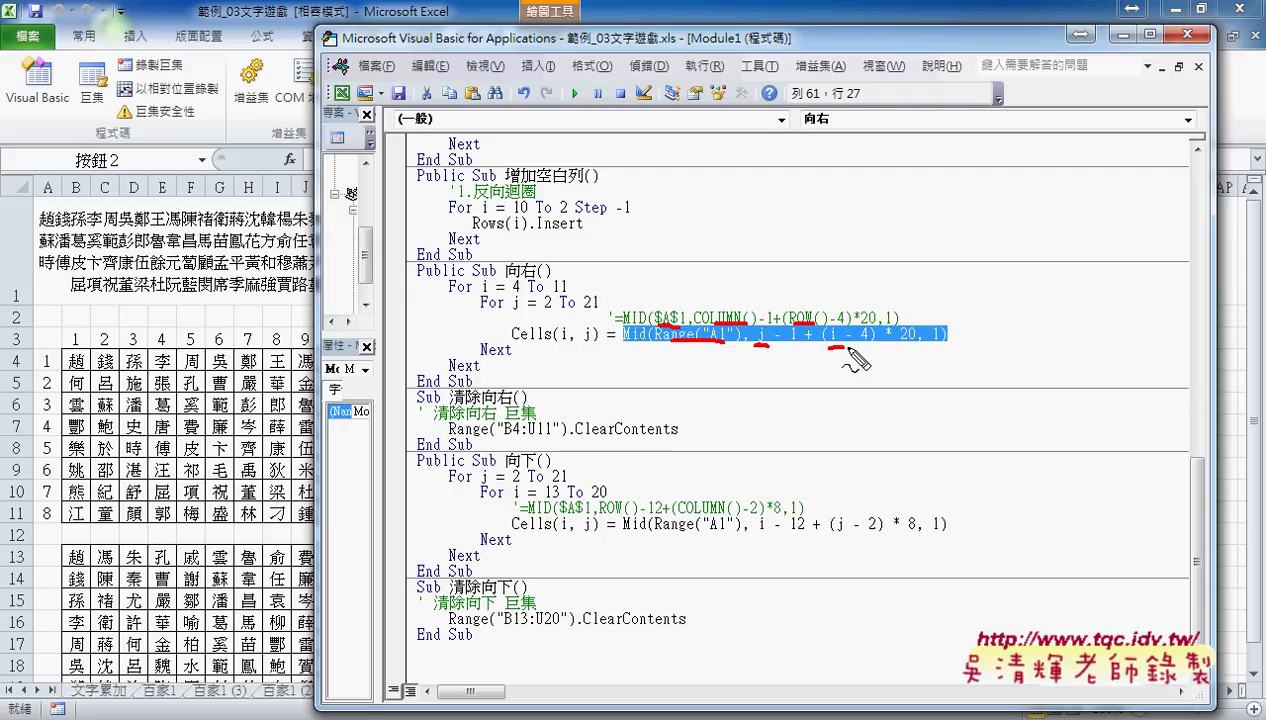
{"action": "key", "text": "Escape"}
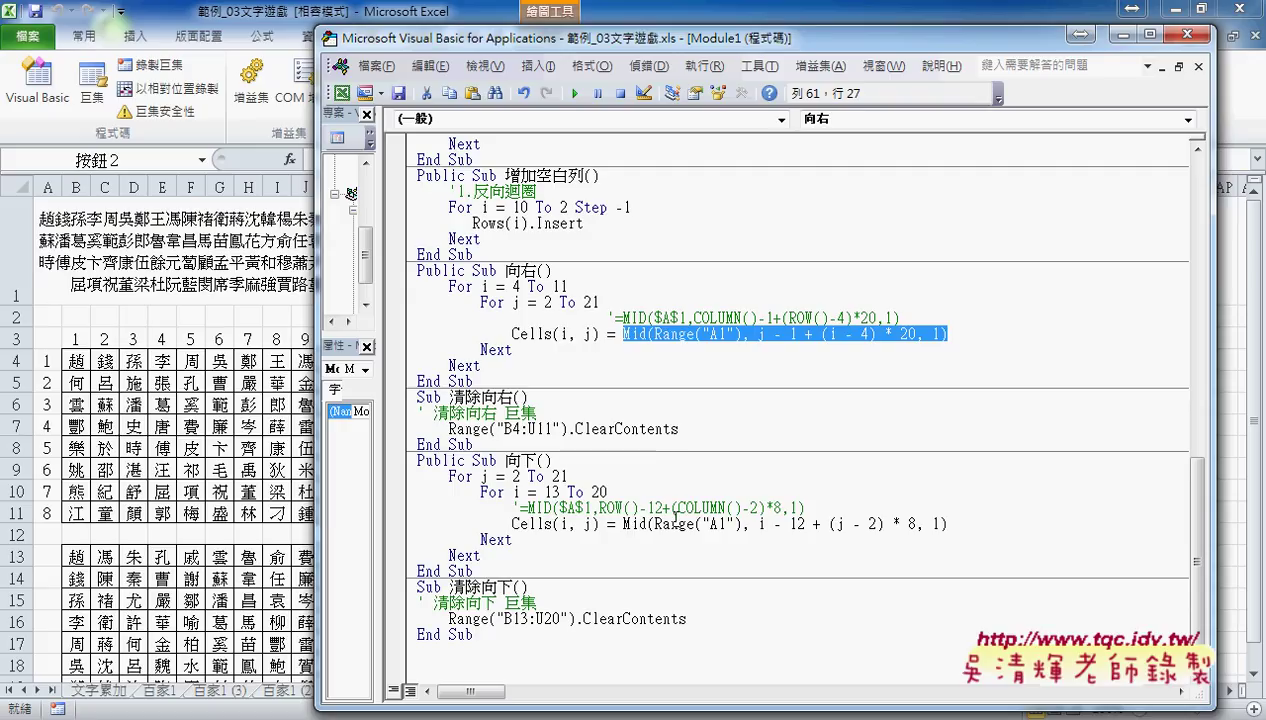
Highlight ROW(), i and j in the 向下 macro's Mid line to explain them.
{"action": "left_click", "coordinate": [558, 505]}
{"action": "left_click", "coordinate": [676, 522]}
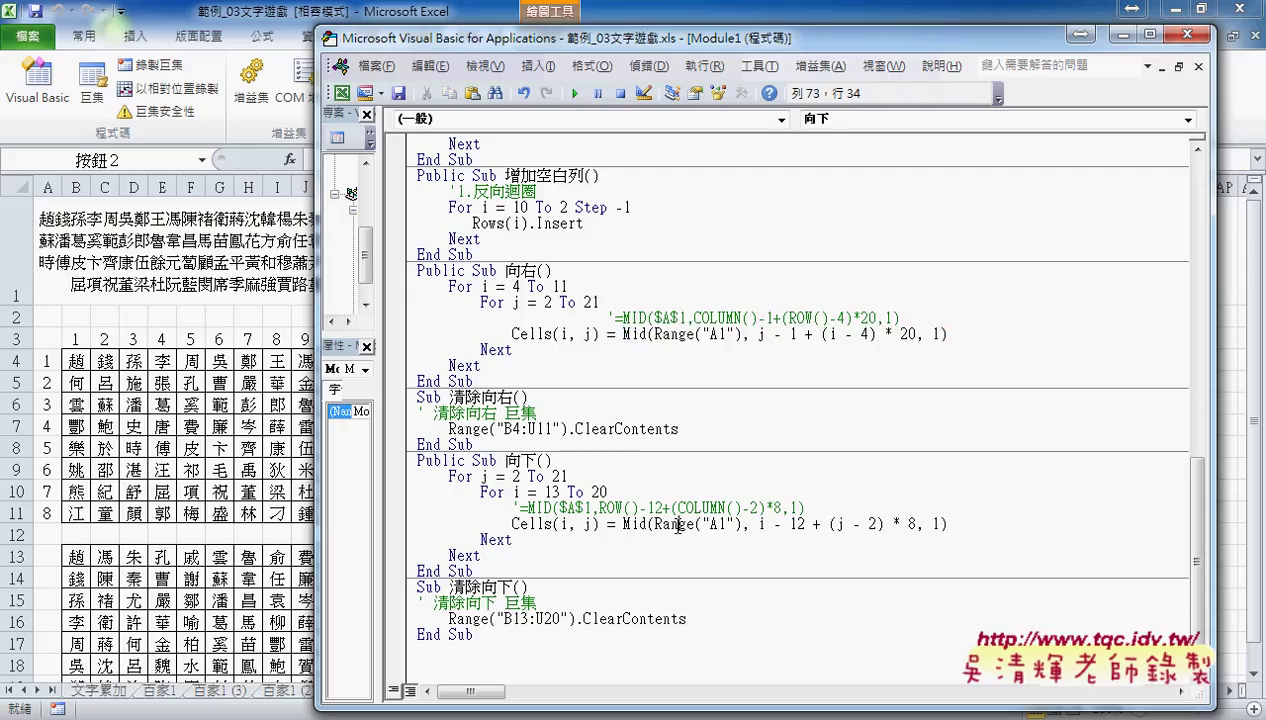
{"action": "left_click_drag", "start_coordinate": [592, 508], "coordinate": [632, 508]}
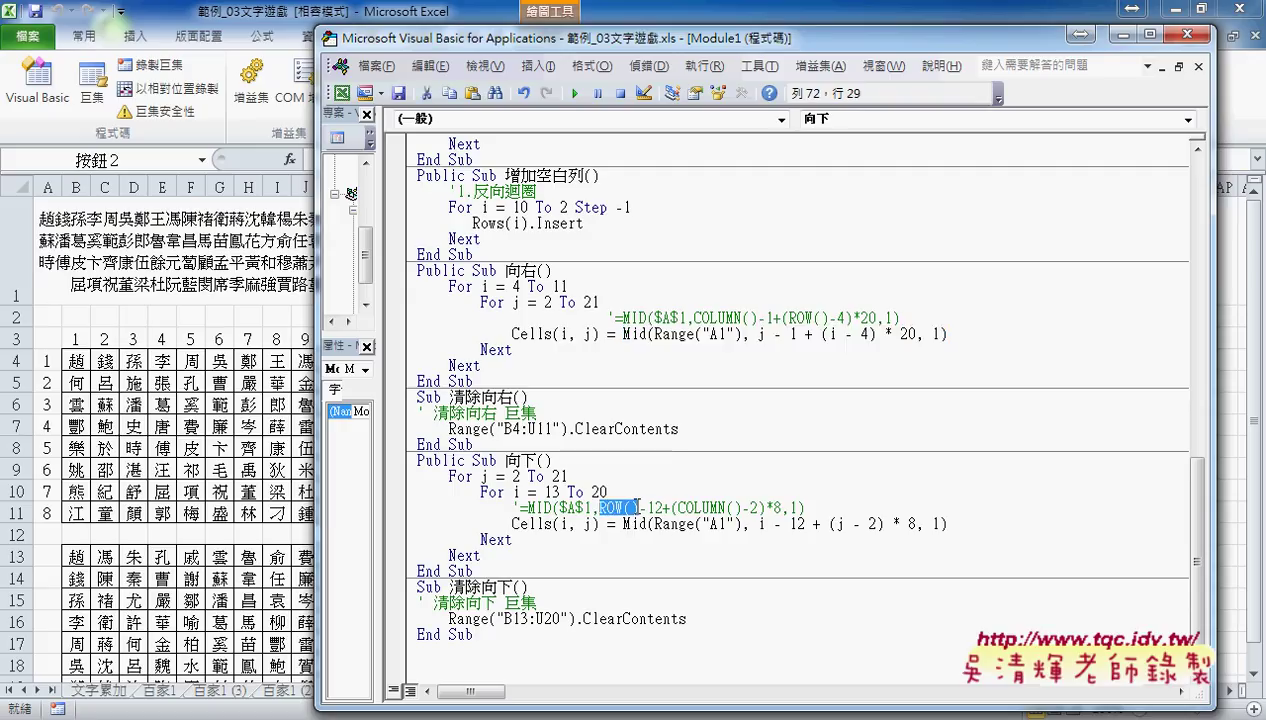
{"action": "double_click", "coordinate": [760, 523]}
{"action": "left_click", "coordinate": [800, 523]}
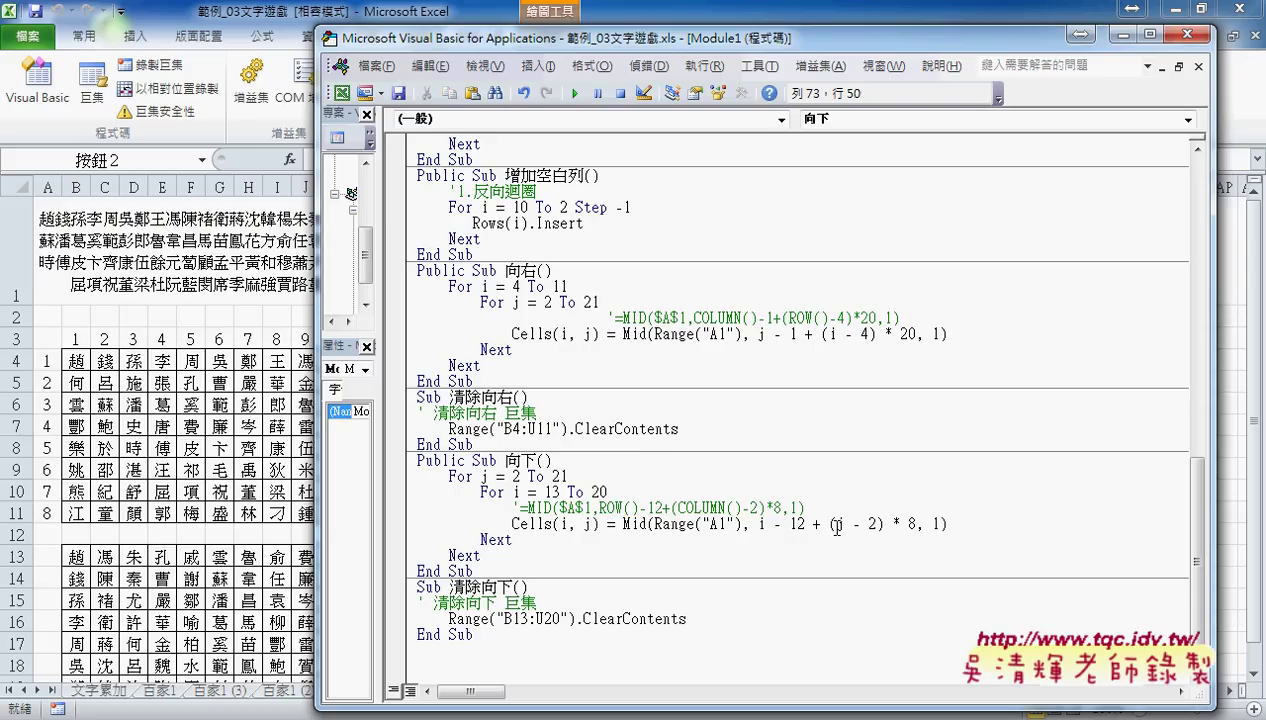
{"action": "double_click", "coordinate": [840, 523]}
{"action": "type", "text": "j"}
{"action": "key", "text": "Right"}
{"action": "key", "text": "Right"}
Select the whole Mid expression in 向下, then shift the editor right to reveal the worksheet.
{"action": "left_click_drag", "start_coordinate": [916, 523], "coordinate": [806, 523]}
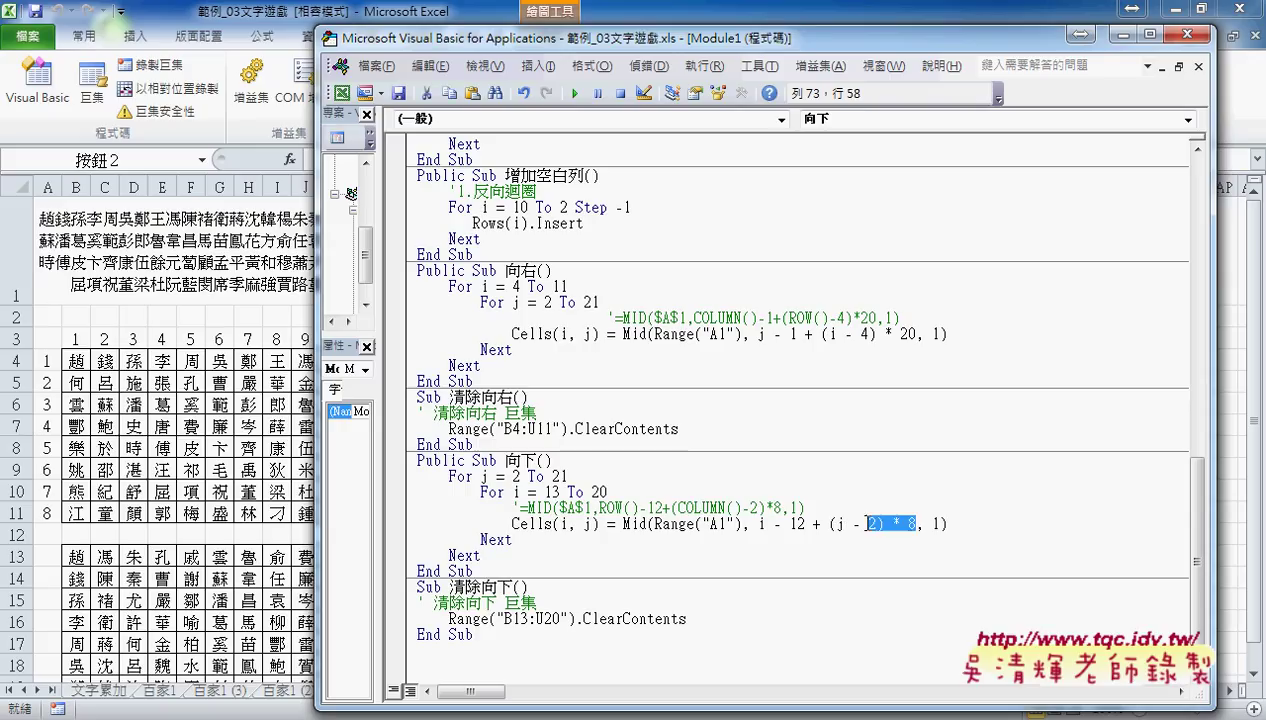
{"action": "left_click_drag", "start_coordinate": [948, 523], "coordinate": [617, 523]}
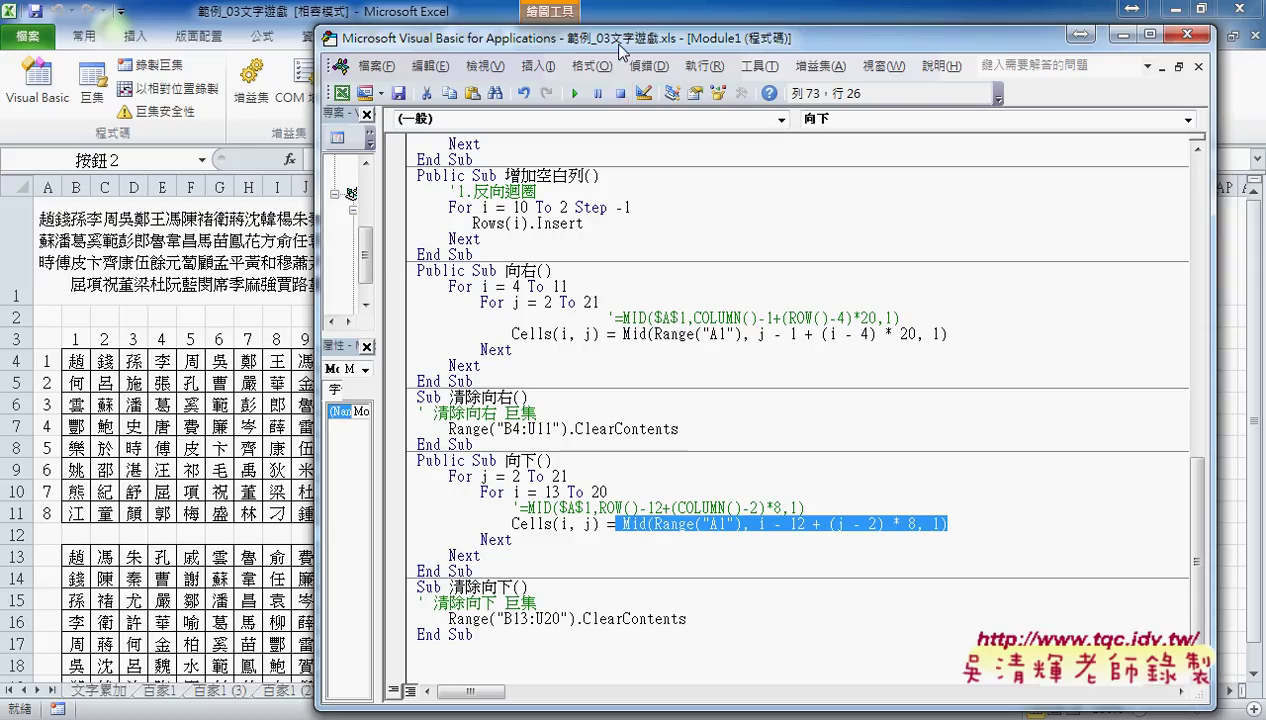
{"action": "left_click_drag", "start_coordinate": [617, 38], "coordinate": [794, 51]}
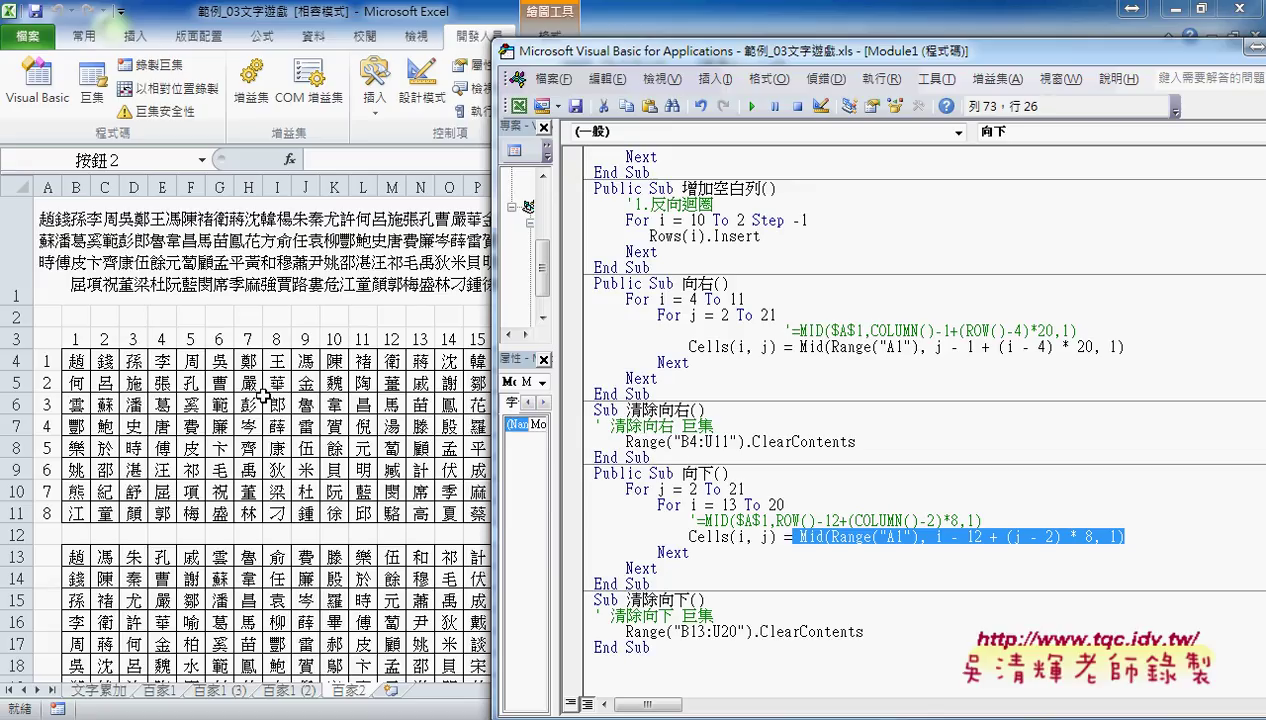
{"action": "double_click", "coordinate": [722, 440]}
{"action": "key", "text": "shift+Left"}
{"action": "key", "text": "shift+Left"}
{"action": "key", "text": "shift+Left"}
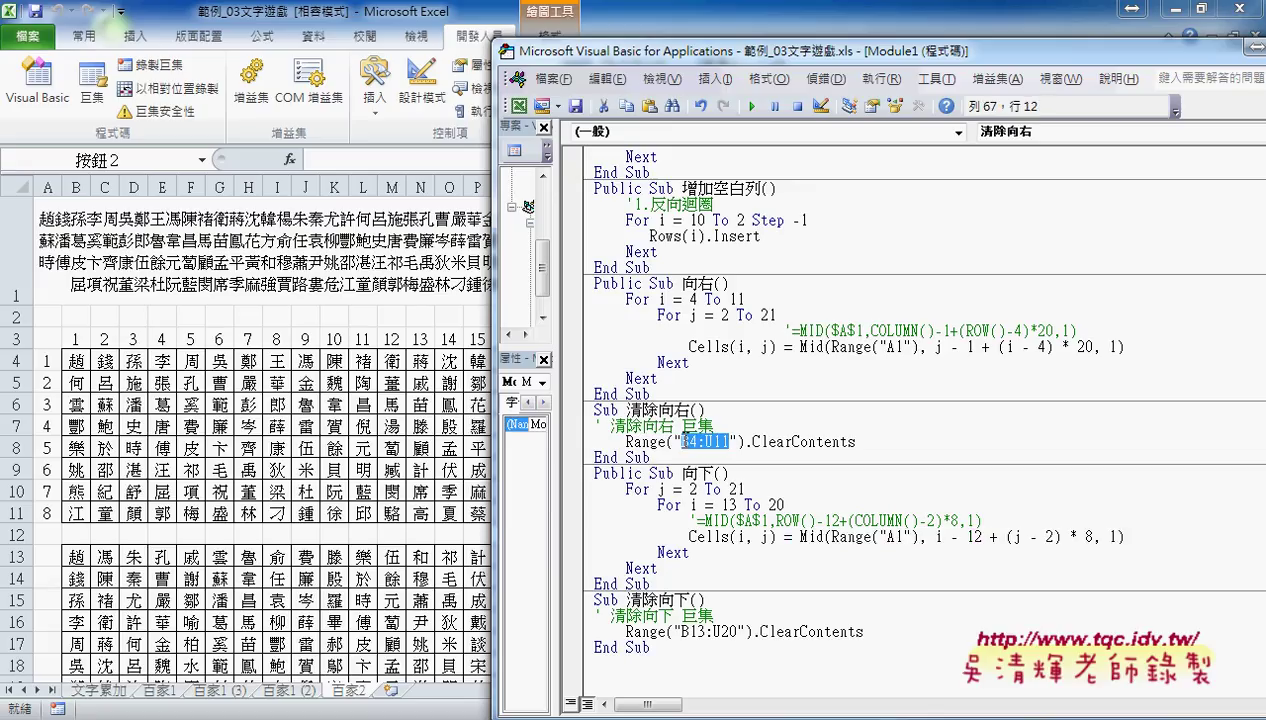
{"action": "left_click_drag", "start_coordinate": [732, 440], "coordinate": [938, 437]}
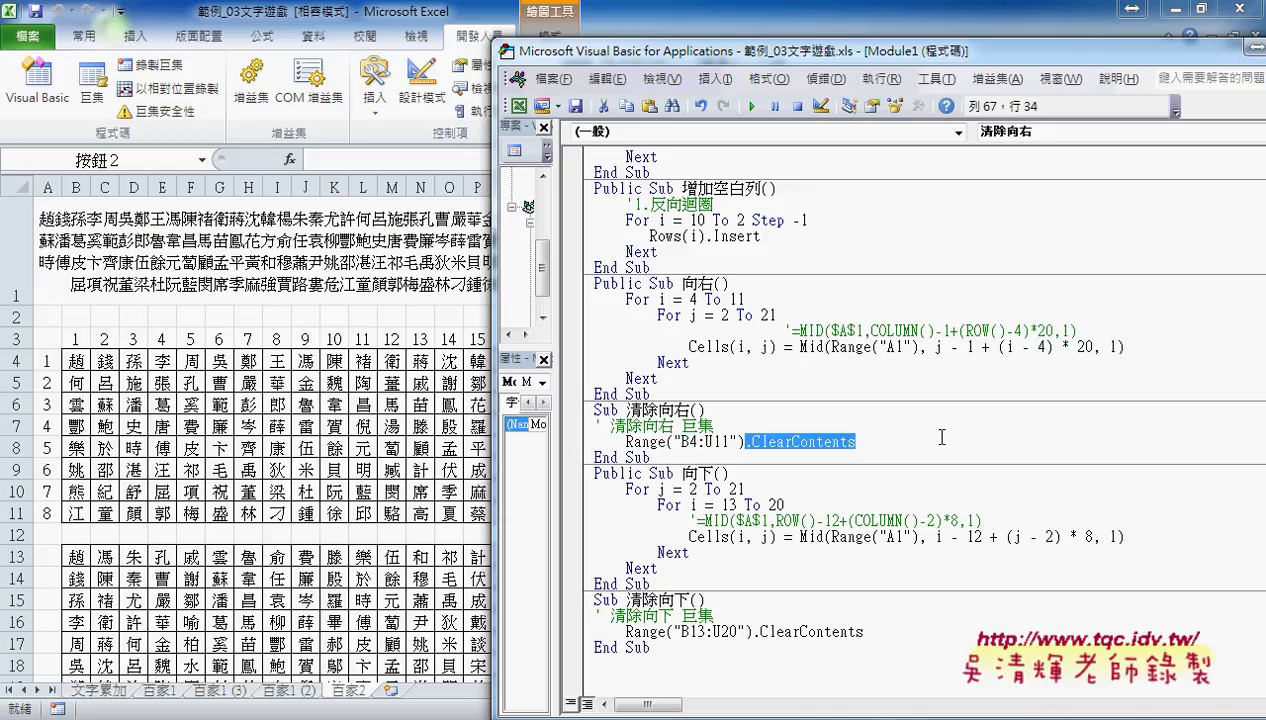
{"action": "type", "text": ".c"}
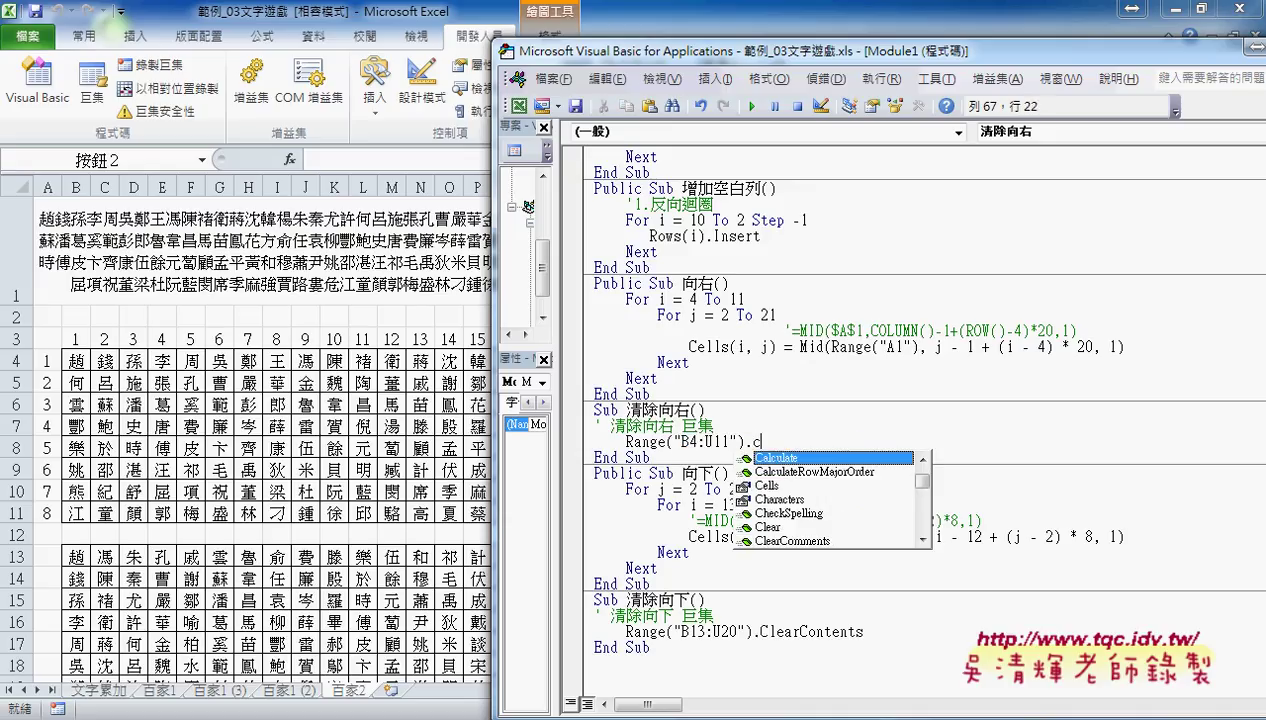
{"action": "type", "text": "l"}
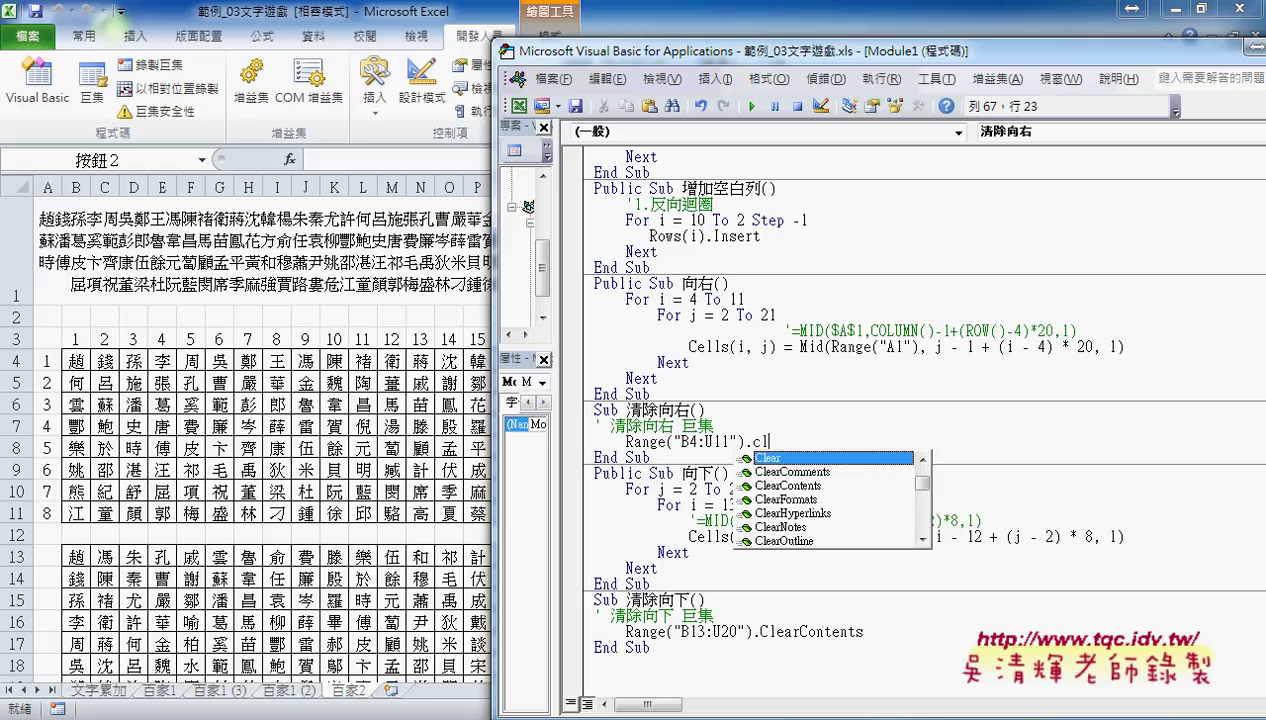
{"action": "key", "text": "Down"}
{"action": "key", "text": "Down"}
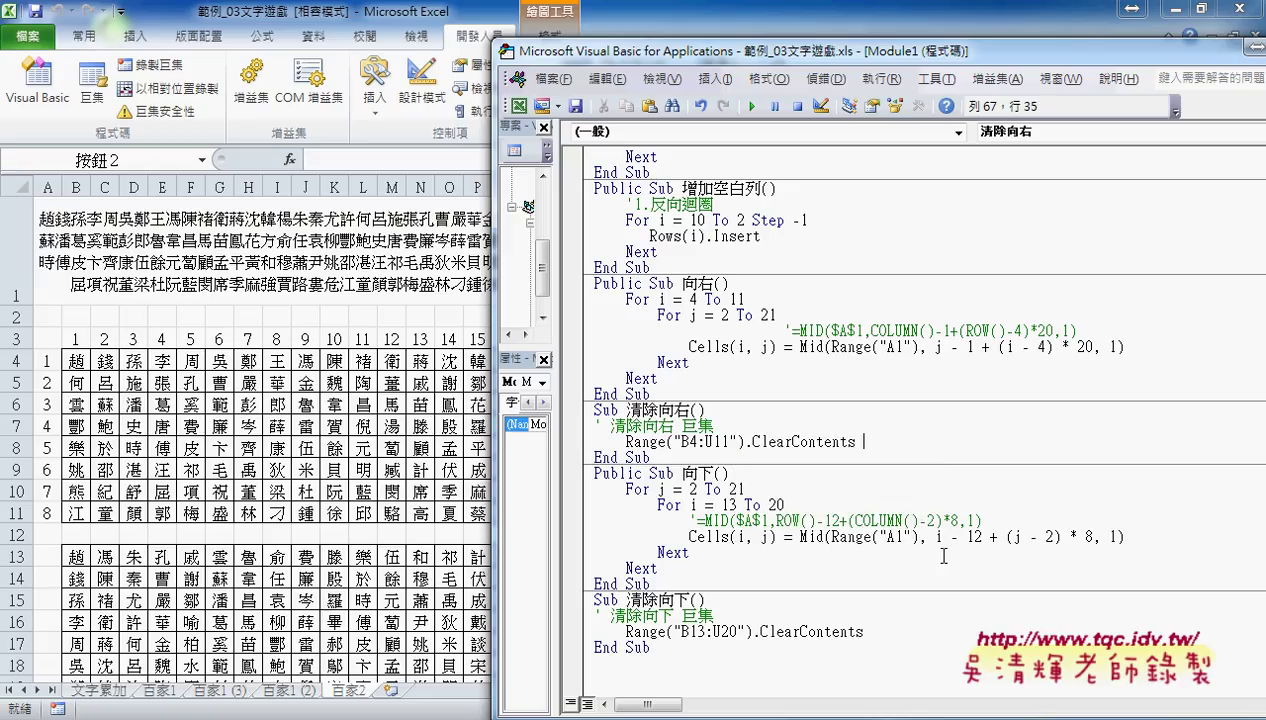
Push the VBA editor aside to show the sheet's 向右, 清除向右, 向下 and 清除向下 buttons.
{"action": "left_click_drag", "start_coordinate": [853, 441], "coordinate": [625, 441]}
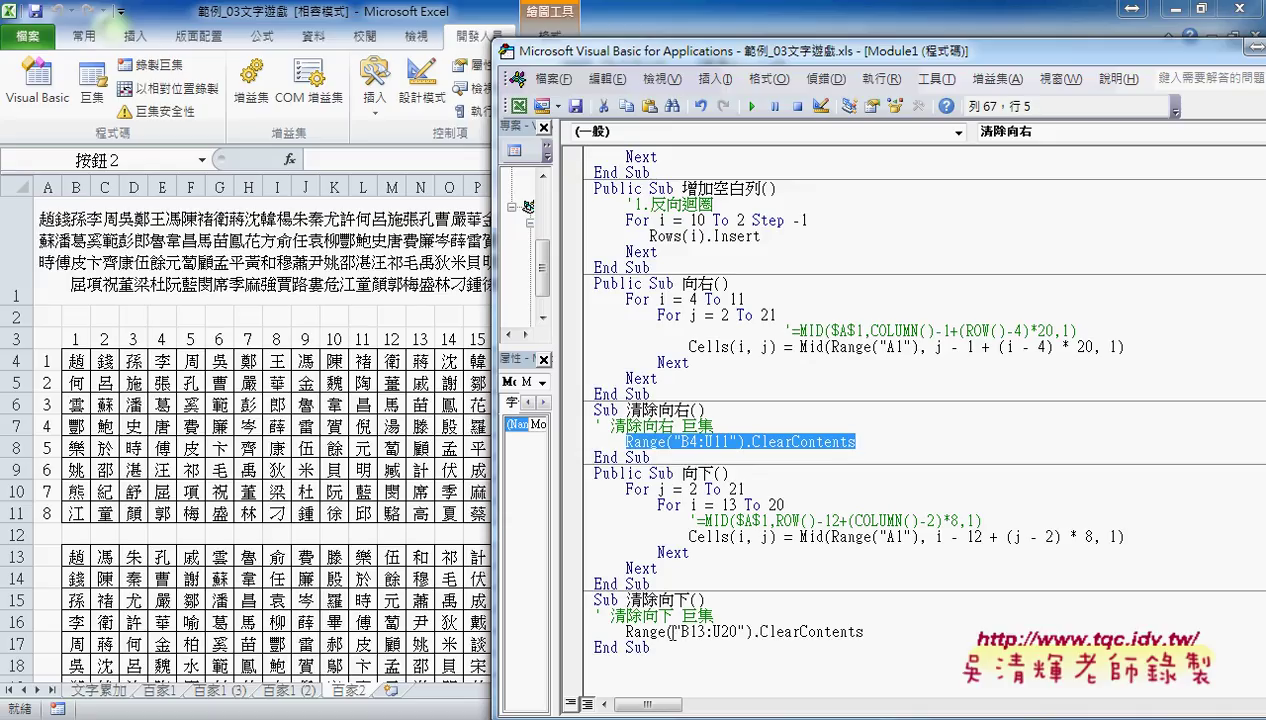
{"action": "left_click", "coordinate": [665, 630]}
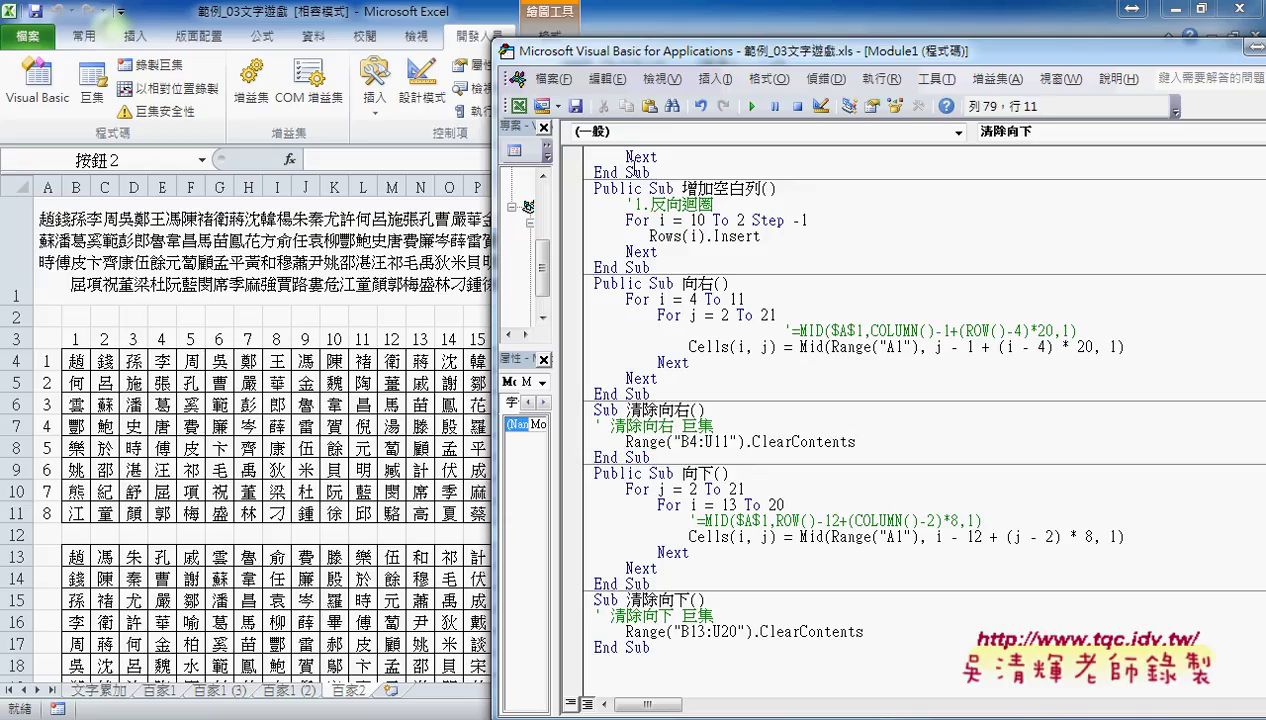
{"action": "left_click_drag", "start_coordinate": [673, 52], "coordinate": [1017, 42]}
Clear both surname grids with 清除向右 and 清除向下, then refill them with 向右 and 向下.
{"action": "left_click", "coordinate": [797, 283]}
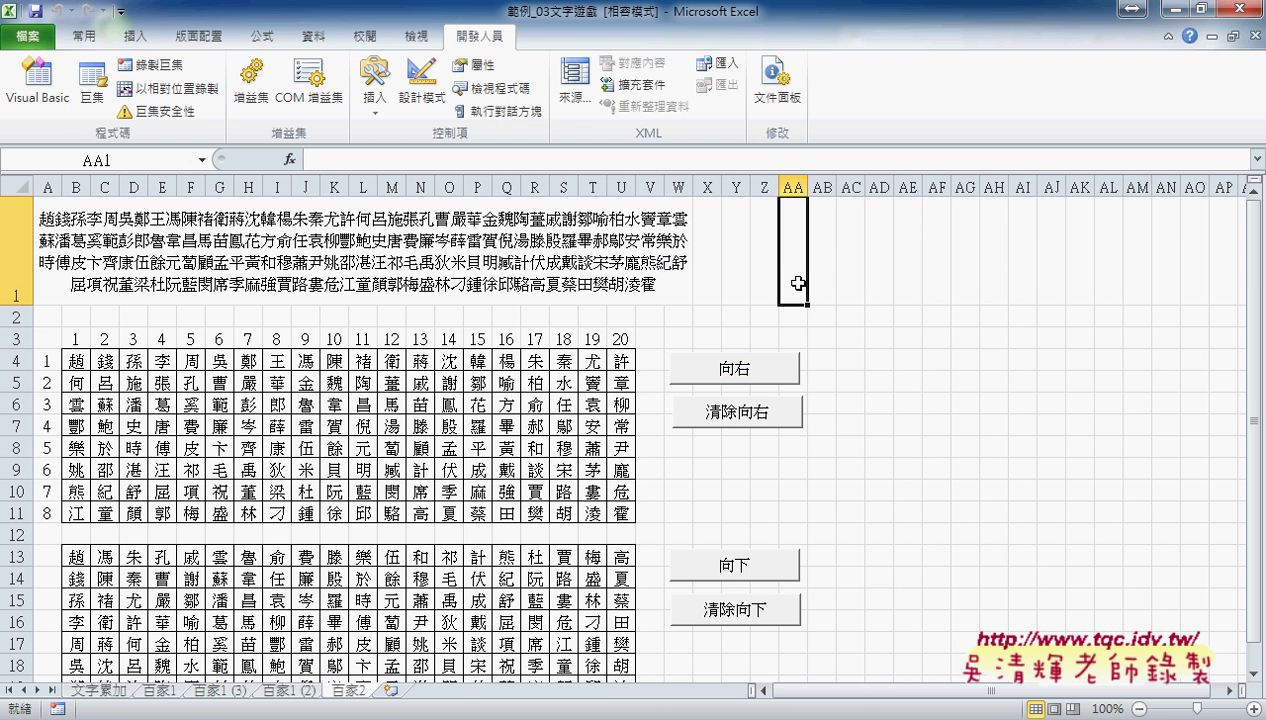
{"action": "left_click", "coordinate": [742, 410]}
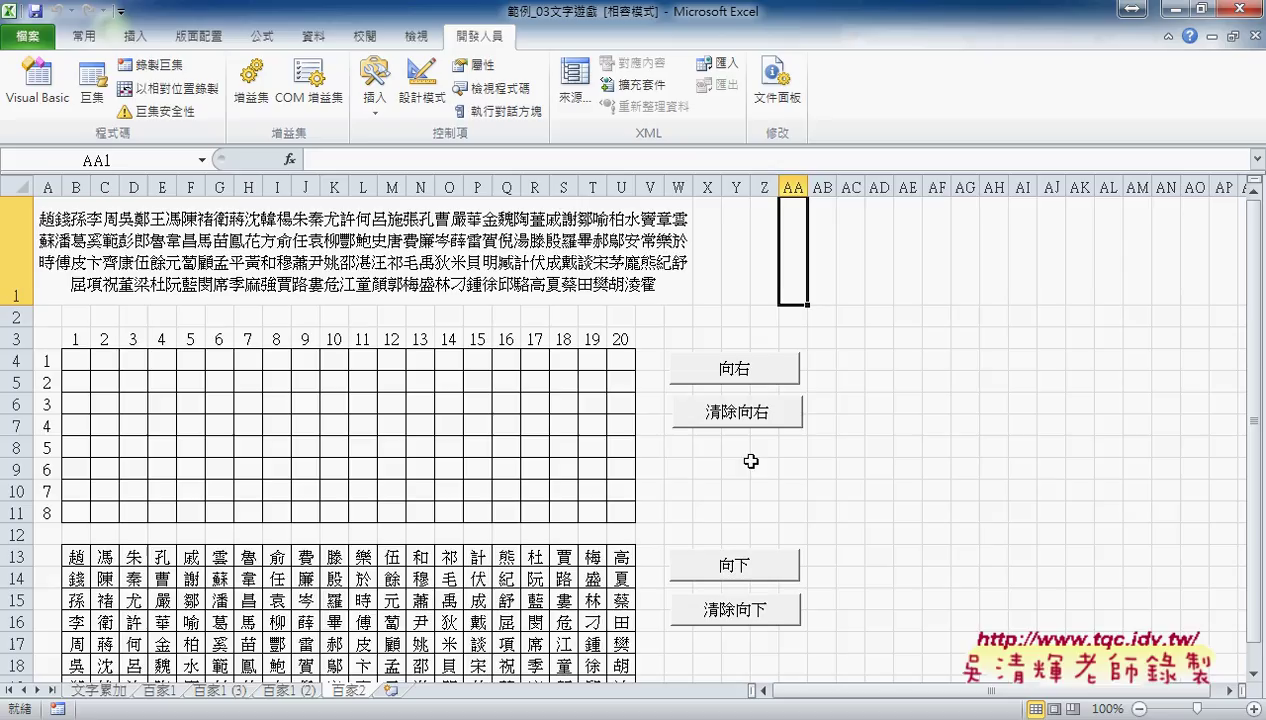
{"action": "left_click", "coordinate": [735, 618]}
{"action": "left_click", "coordinate": [748, 377]}
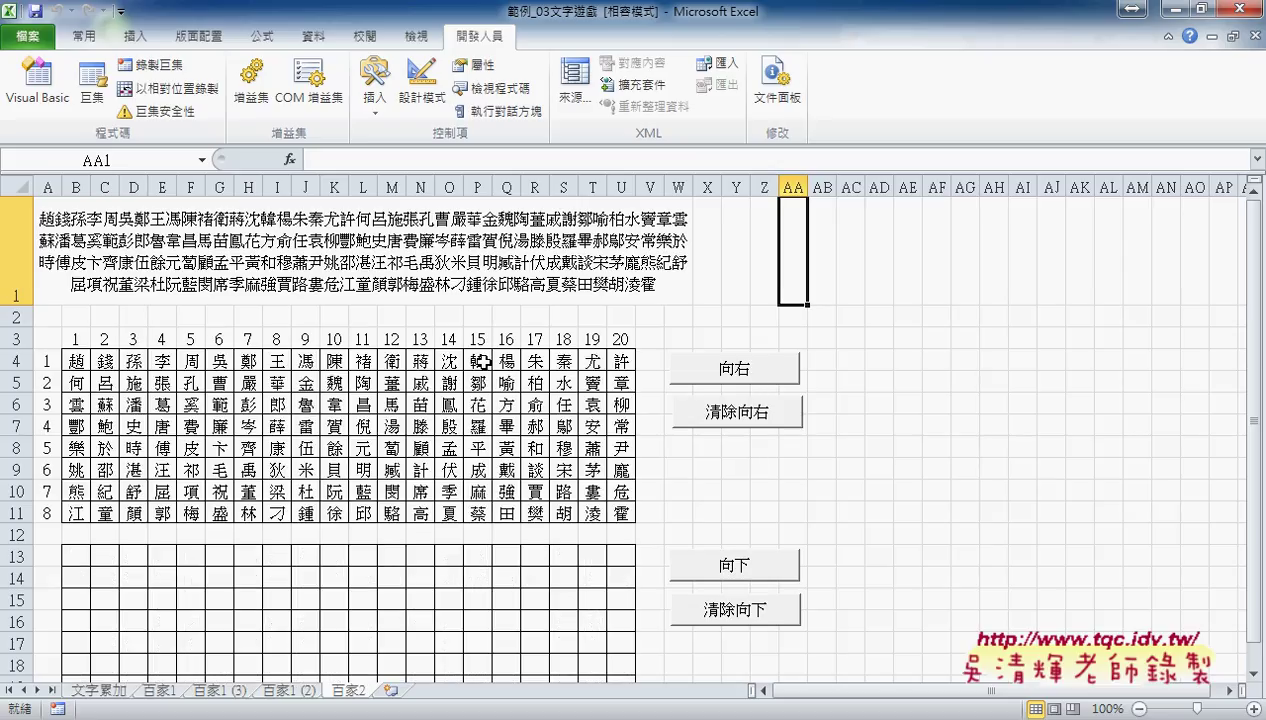
{"action": "left_click", "coordinate": [735, 568]}
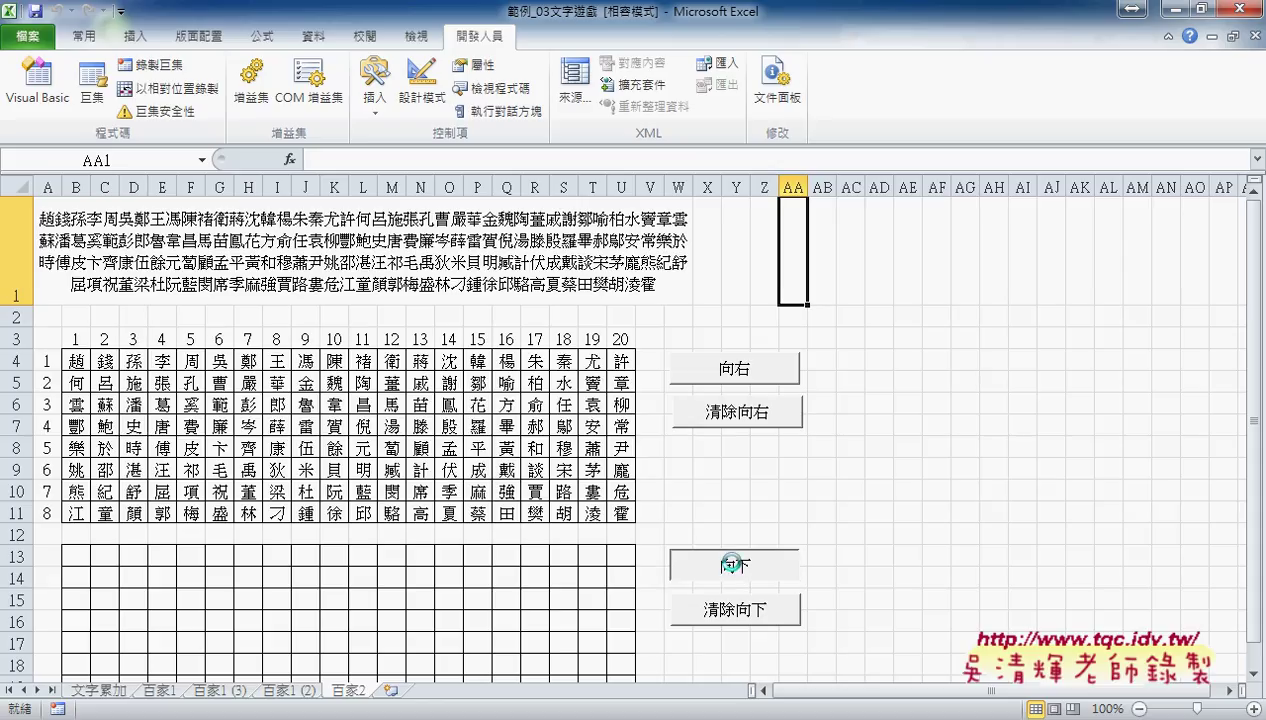
Select A1 to show the source text, then minimize the 範例_03文字遊戲 window.
{"action": "scroll", "coordinate": [844, 515], "scroll_direction": "down", "scroll_amount": 1}
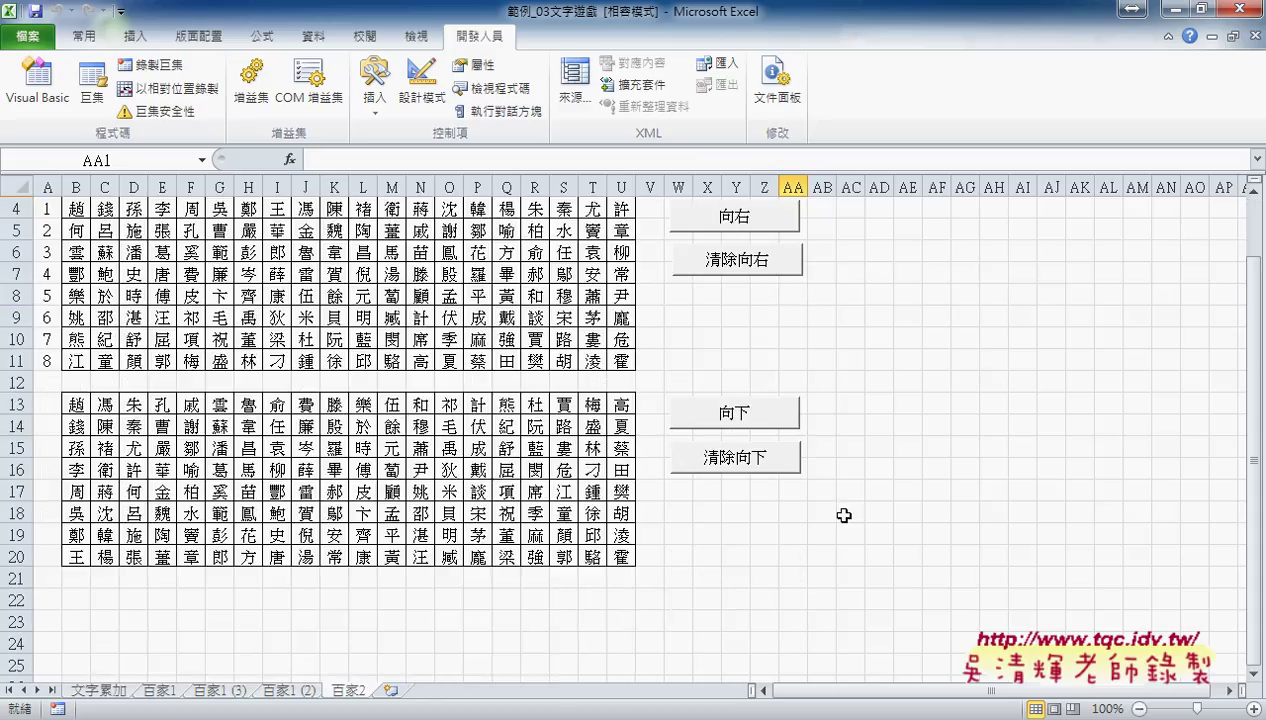
{"action": "scroll", "coordinate": [844, 515], "scroll_direction": "up", "scroll_amount": 1}
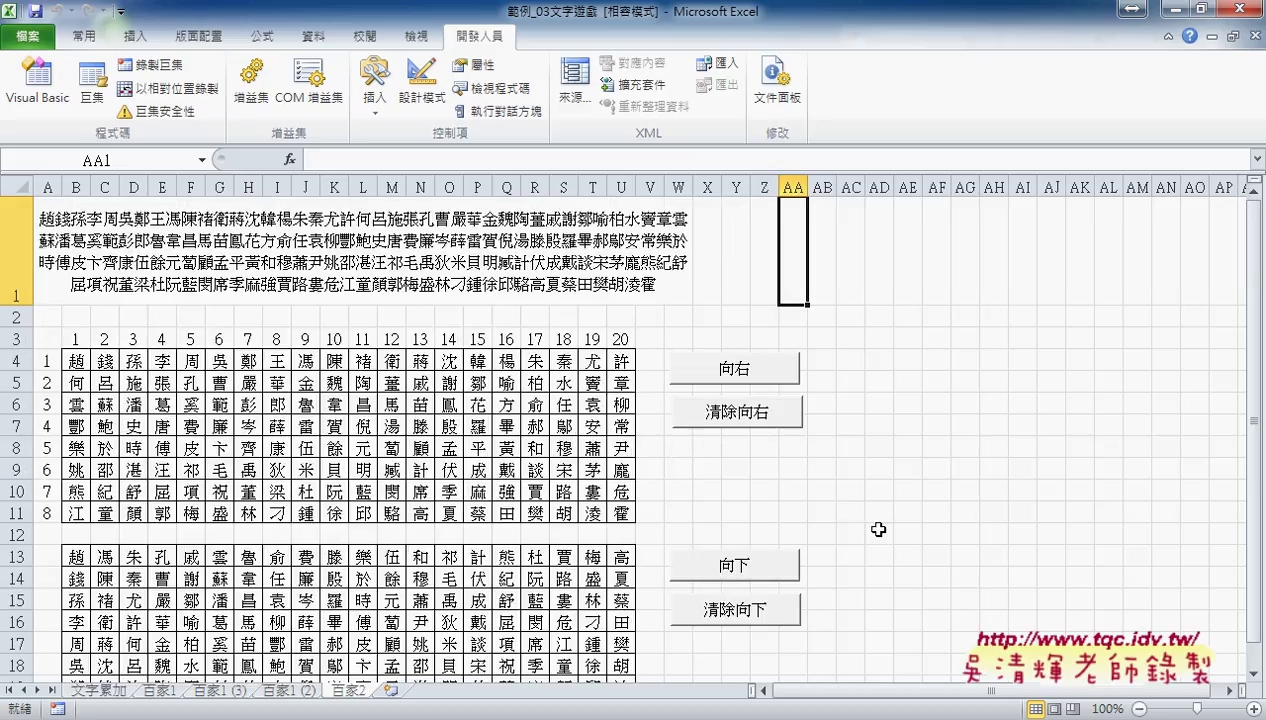
{"action": "left_click", "coordinate": [520, 262]}
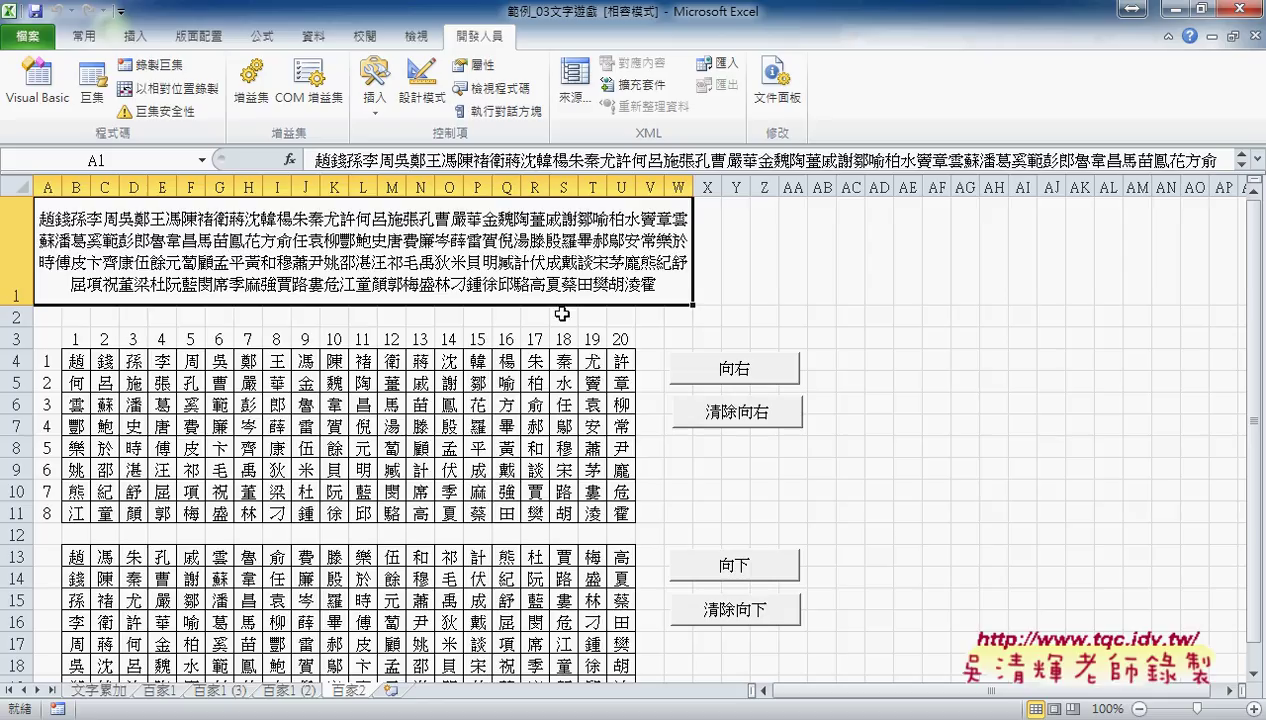
{"action": "left_click", "coordinate": [1160, 9]}
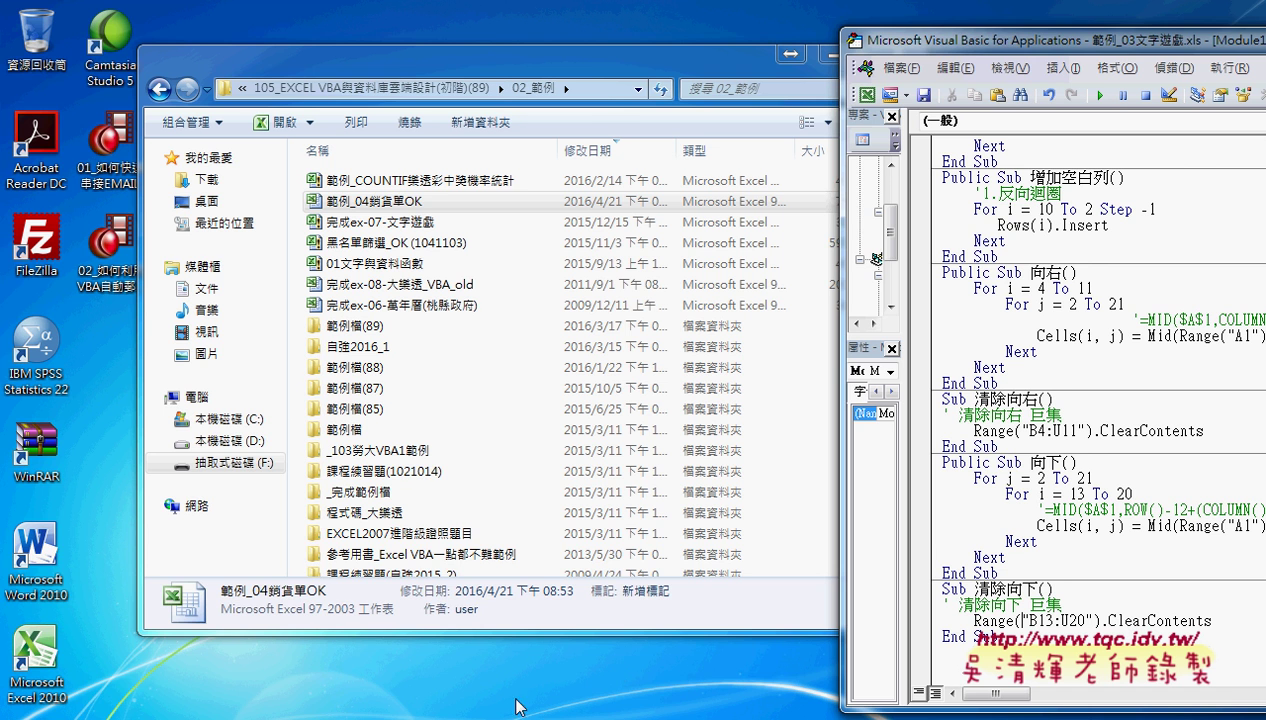
Switch to the 範例_04銷貨單OK workbook from the taskbar and dismiss the E2 tooltip.
{"action": "mouse_move", "coordinate": [330, 716]}
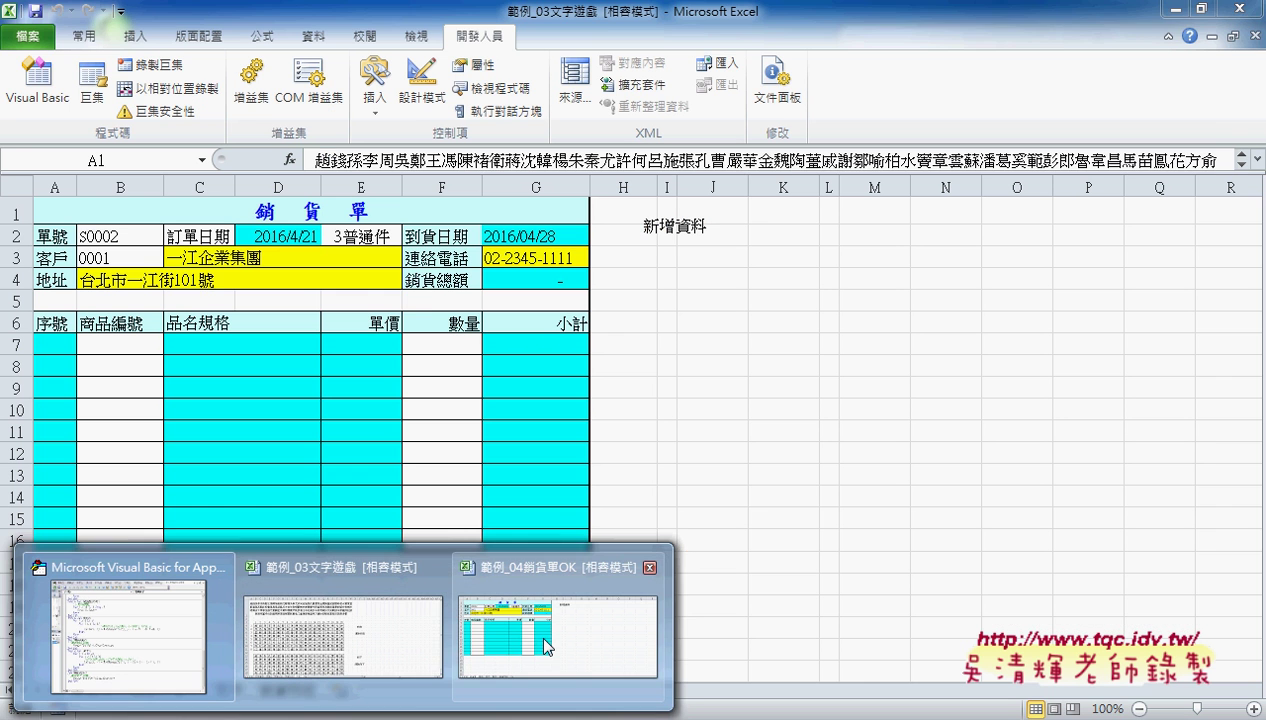
{"action": "left_click", "coordinate": [537, 631]}
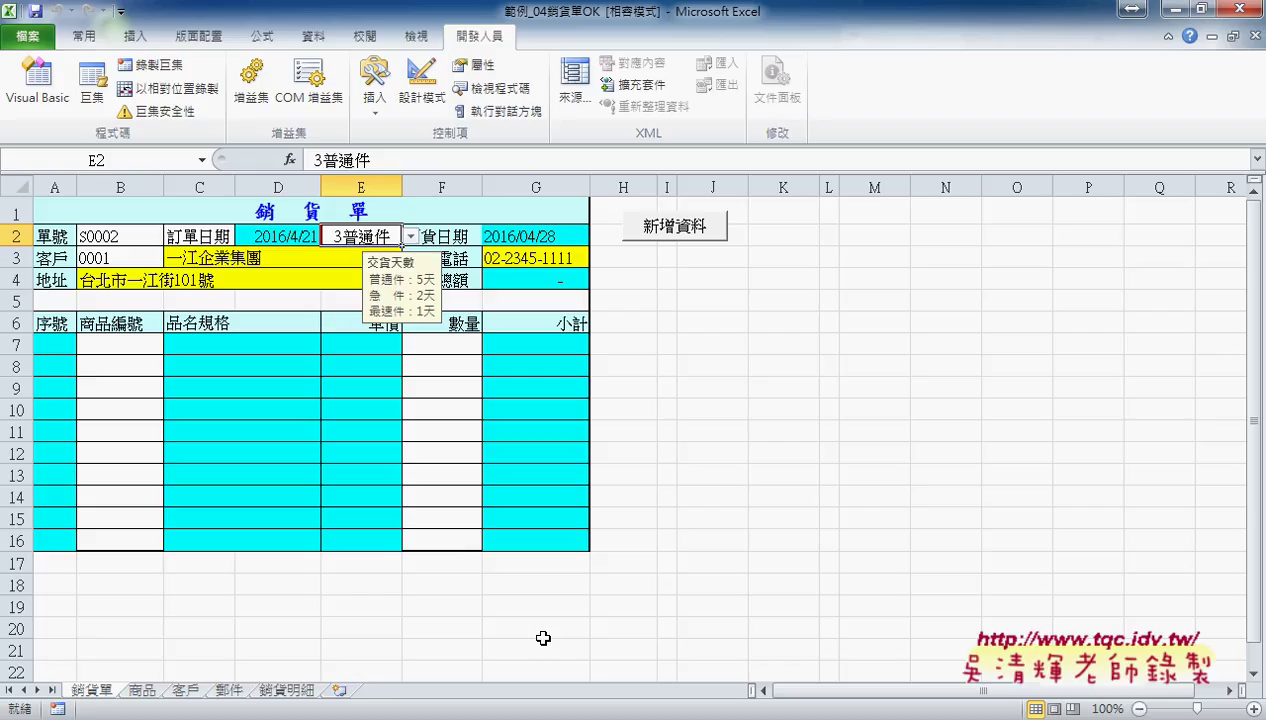
{"action": "left_click", "coordinate": [664, 496]}
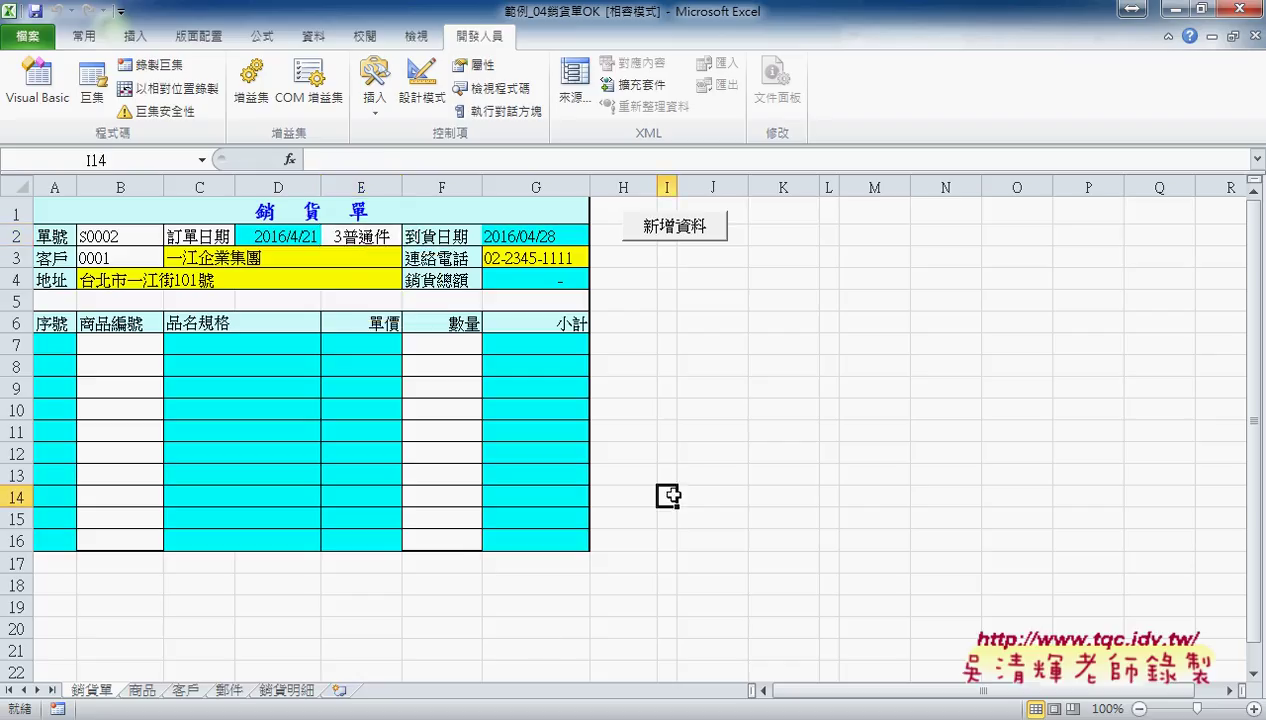